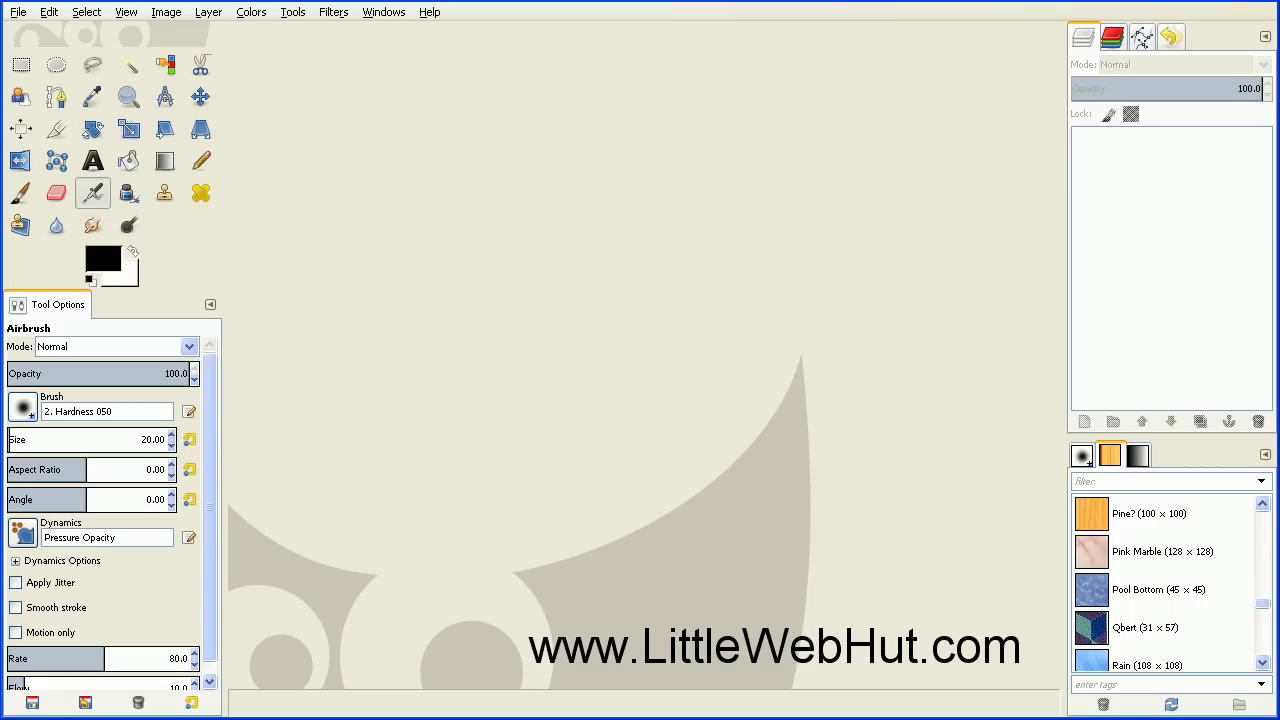
- Open the File menu so a new image can be started
left_click(18, 13)
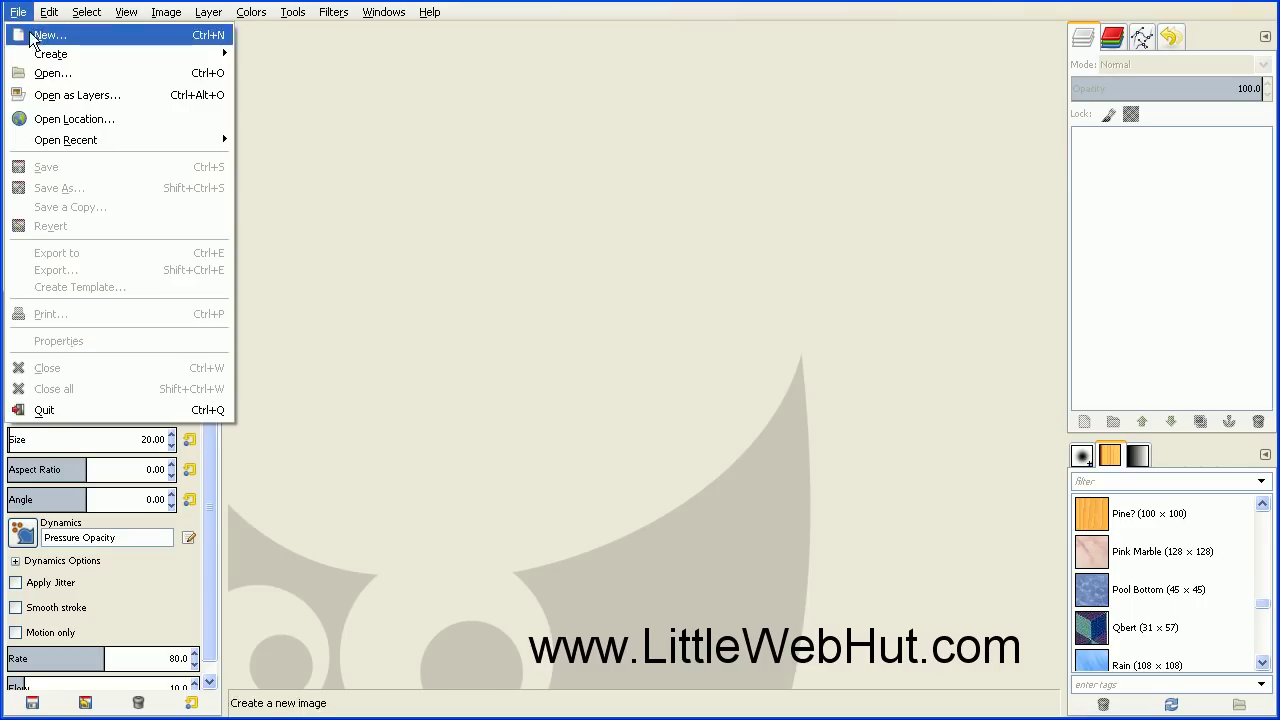
- Create a new blank white image at the default 640 × 400 pixels
left_click(34, 36)
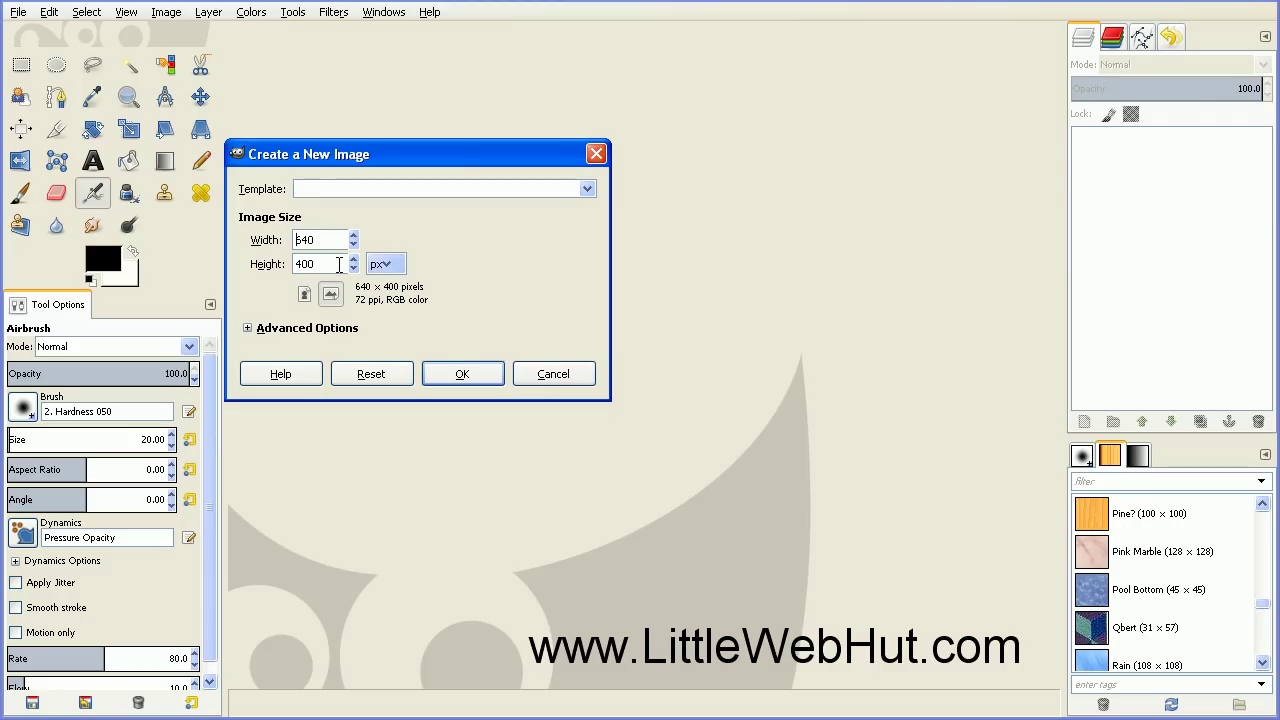
left_click(469, 369)
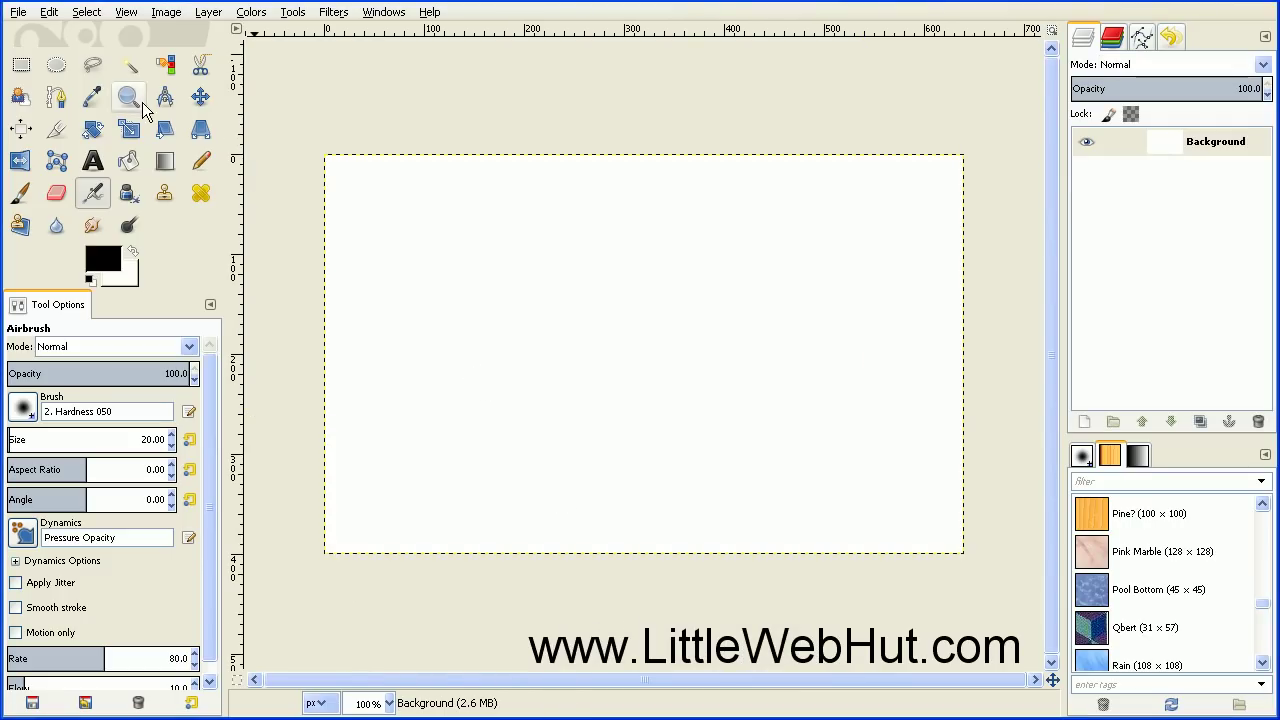
- Type the word GIMP on the canvas in black Sans Bold text at size 150
left_click(92, 163)
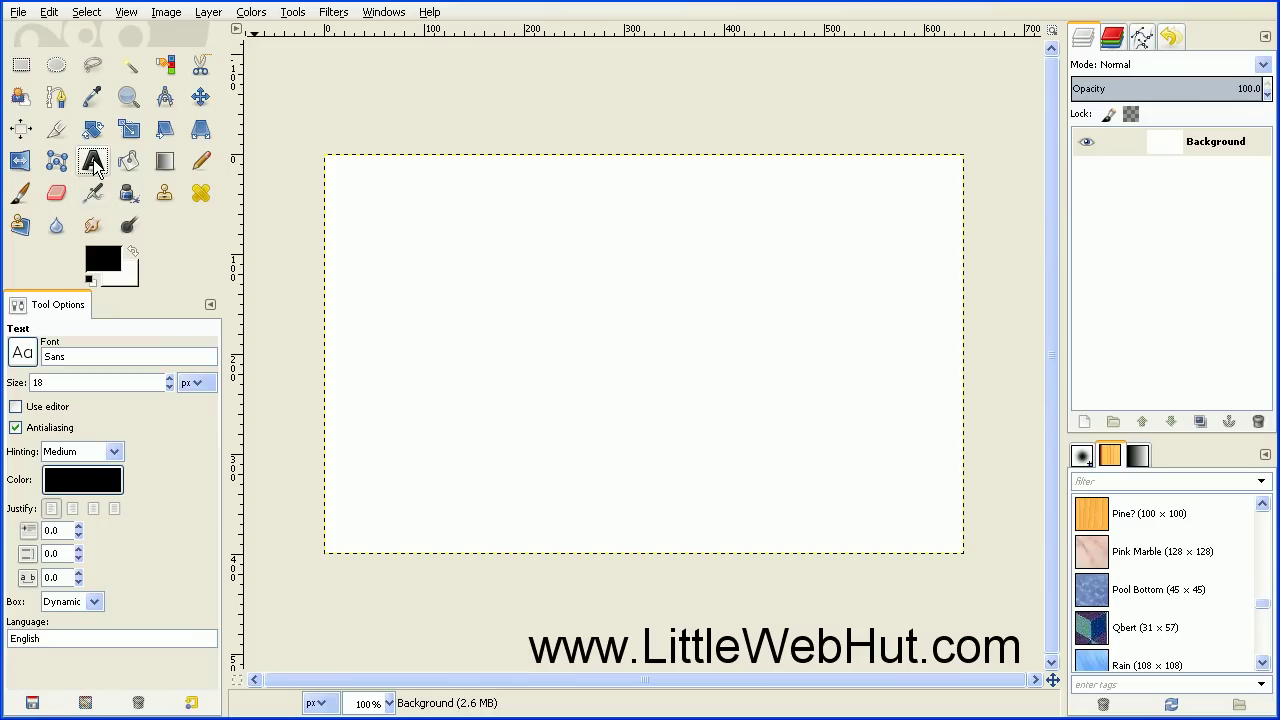
left_click(25, 355)
left_click(77, 424)
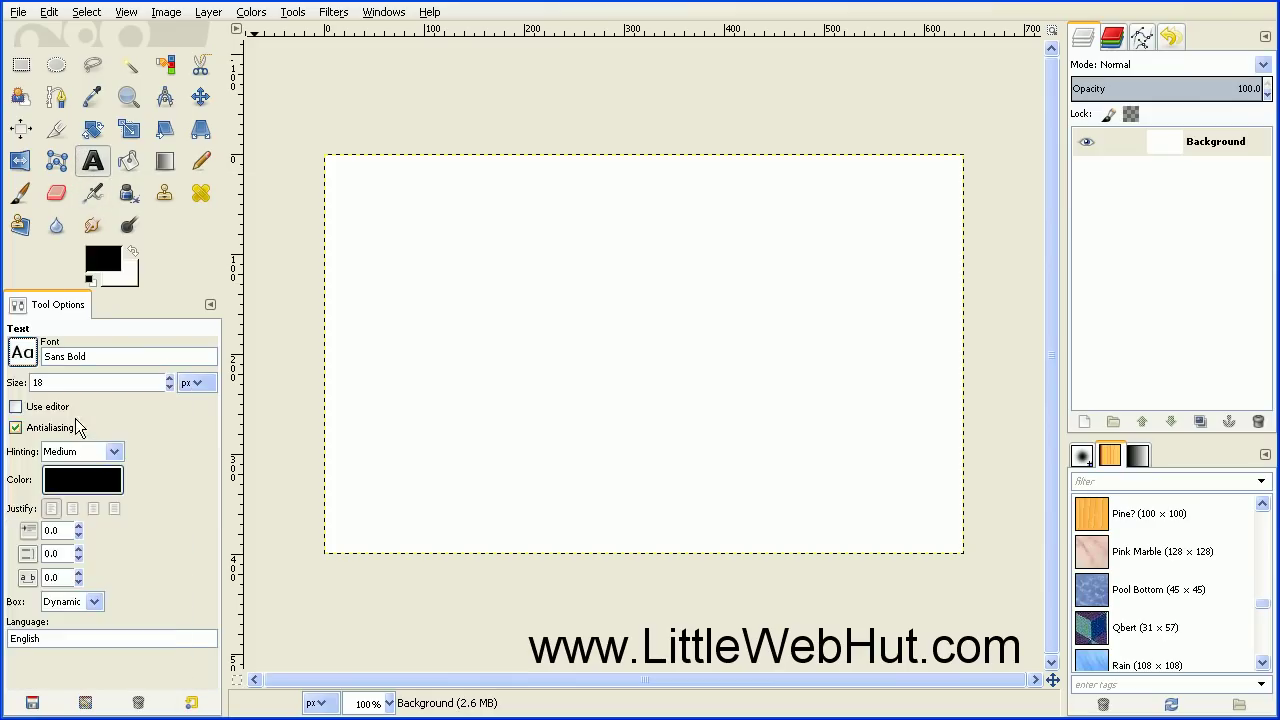
left_click_drag(53, 382, 30, 383)
left_click(396, 338)
type("GIMP")
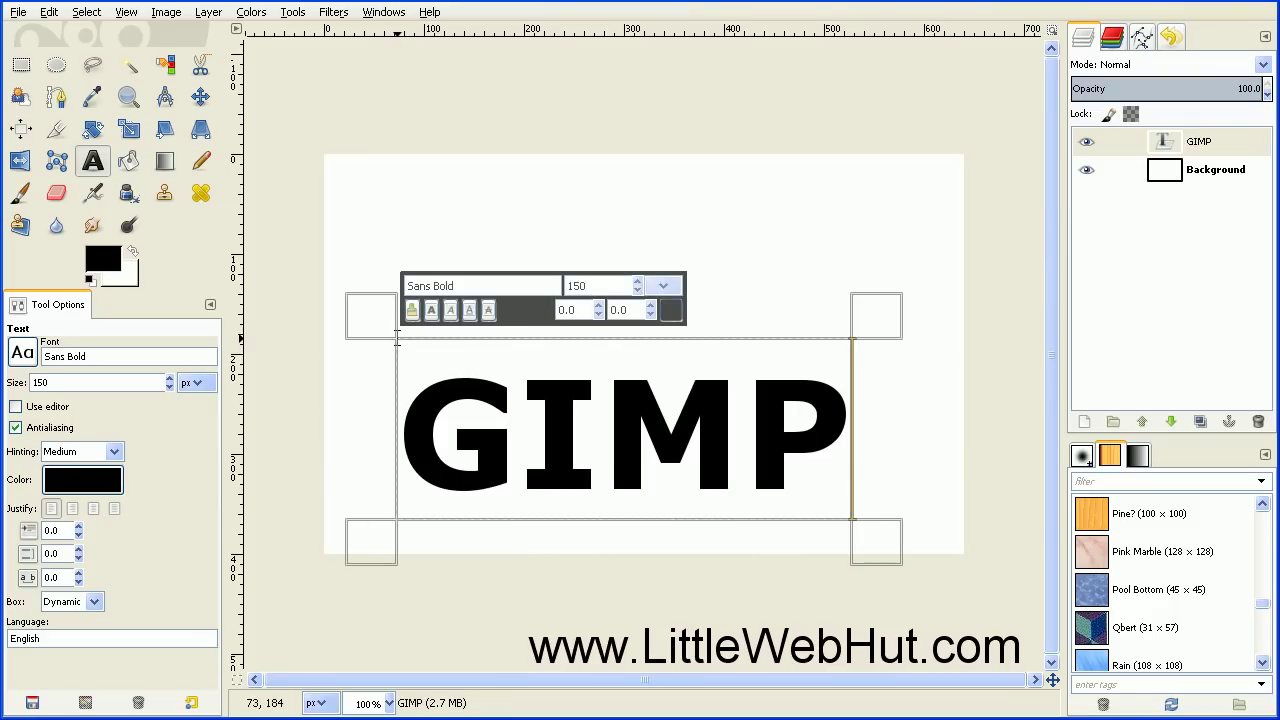
left_click(201, 97)
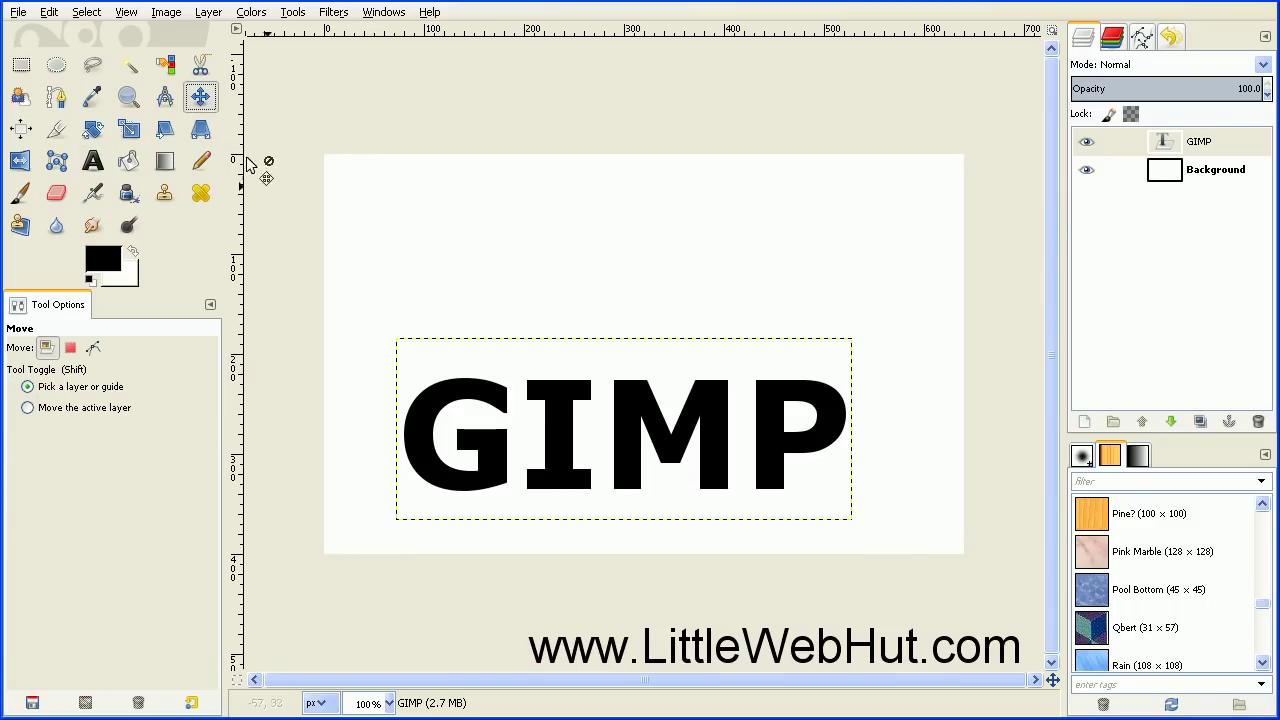
- Drag the GIMP text layer up and slightly right to centre it on the canvas
left_click_drag(561, 455, 579, 357)
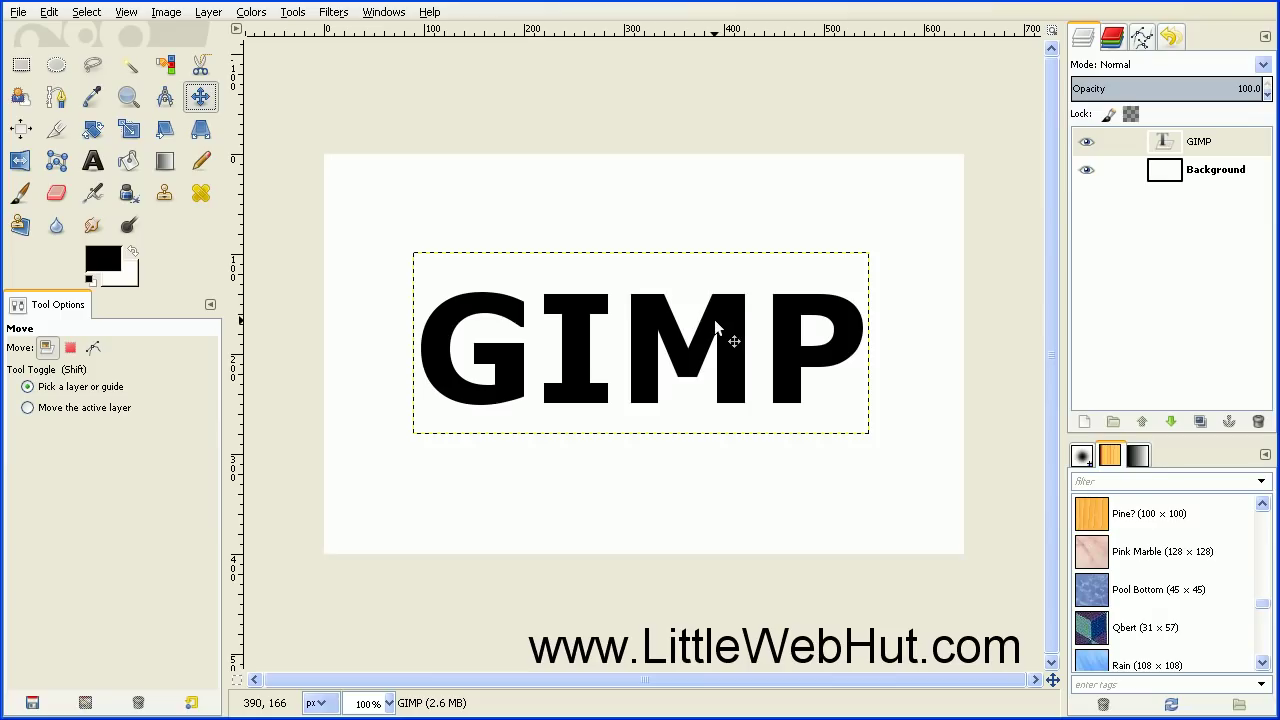
right_click(1120, 145)
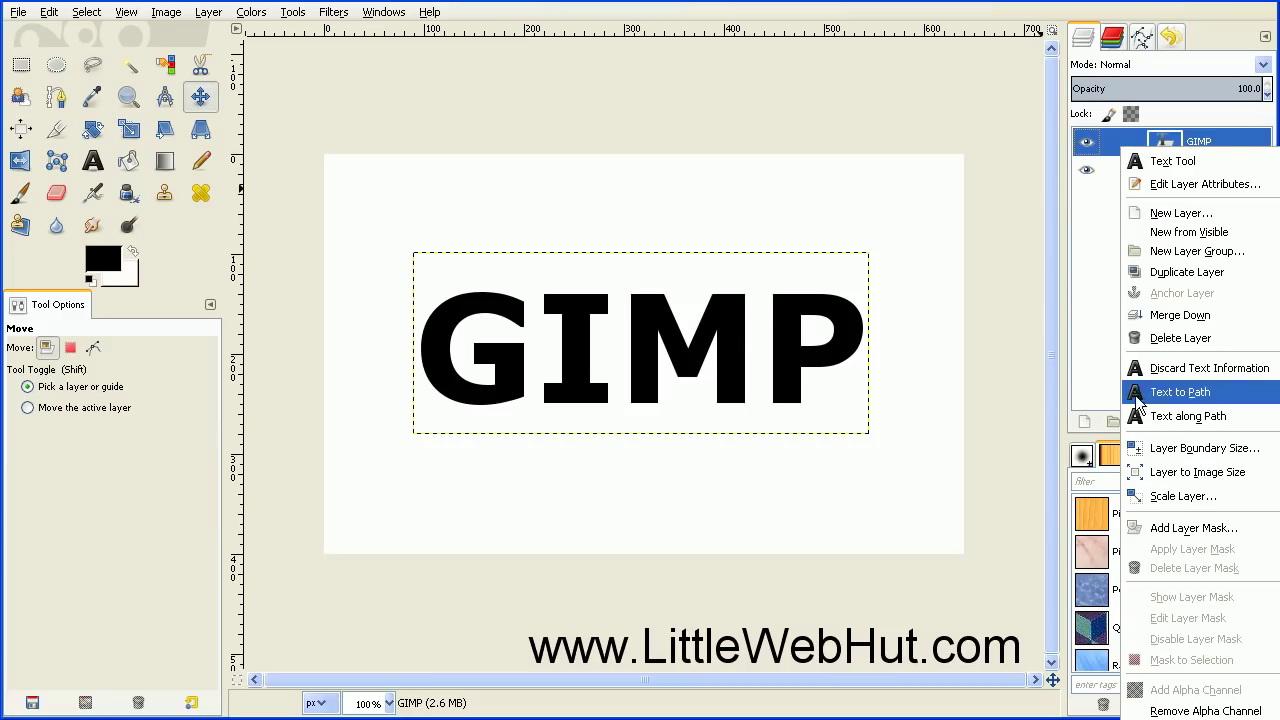
- Resize the GIMP layer to the full image size and convert its letters to a selection
left_click(1197, 472)
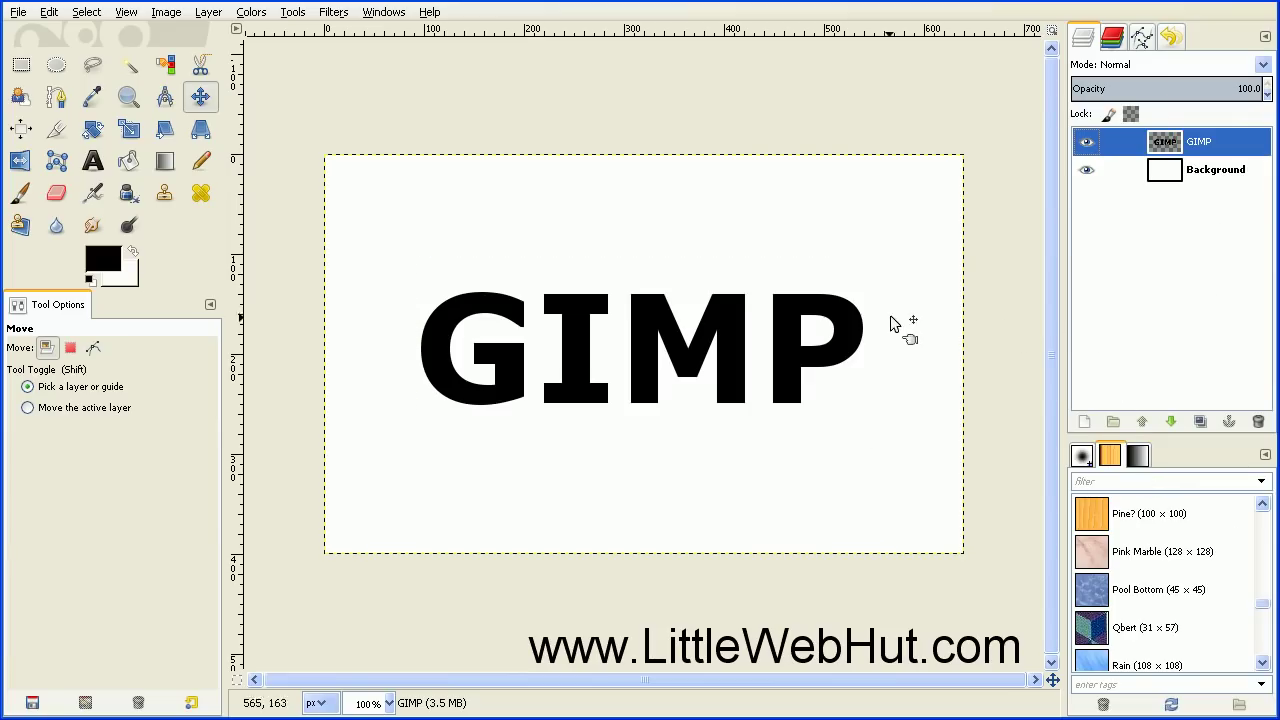
right_click(1115, 148)
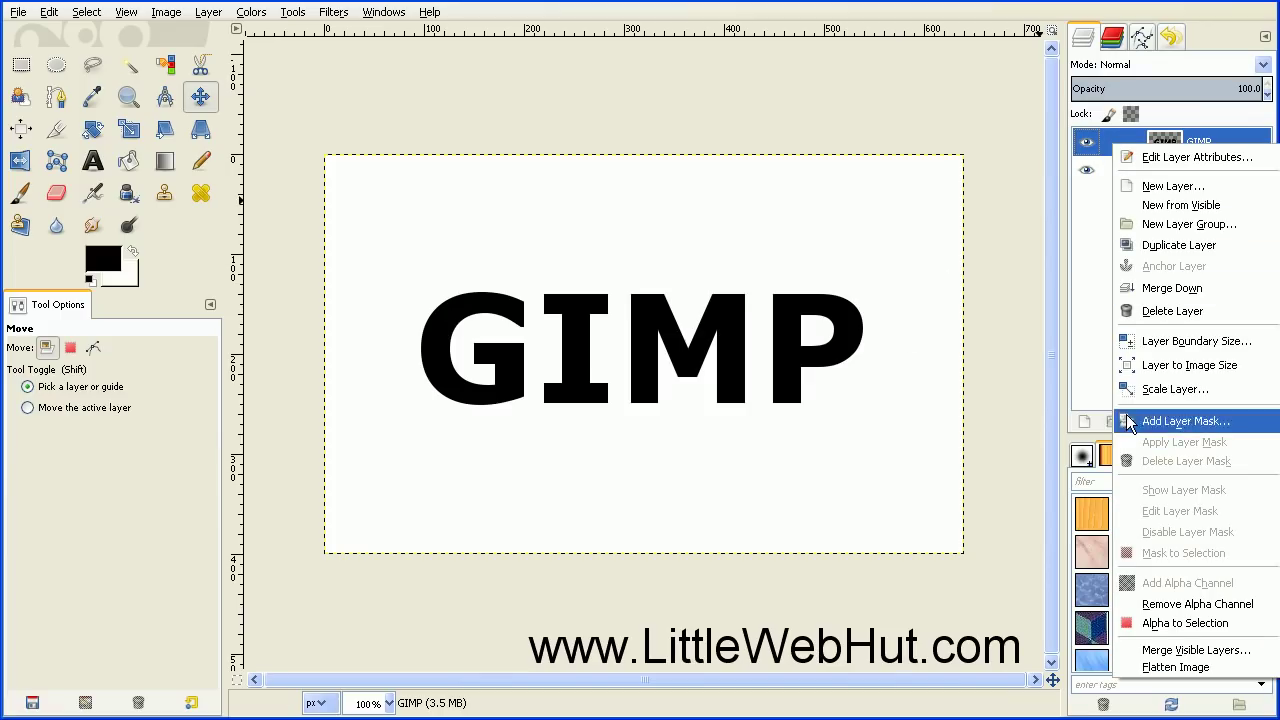
left_click(1130, 622)
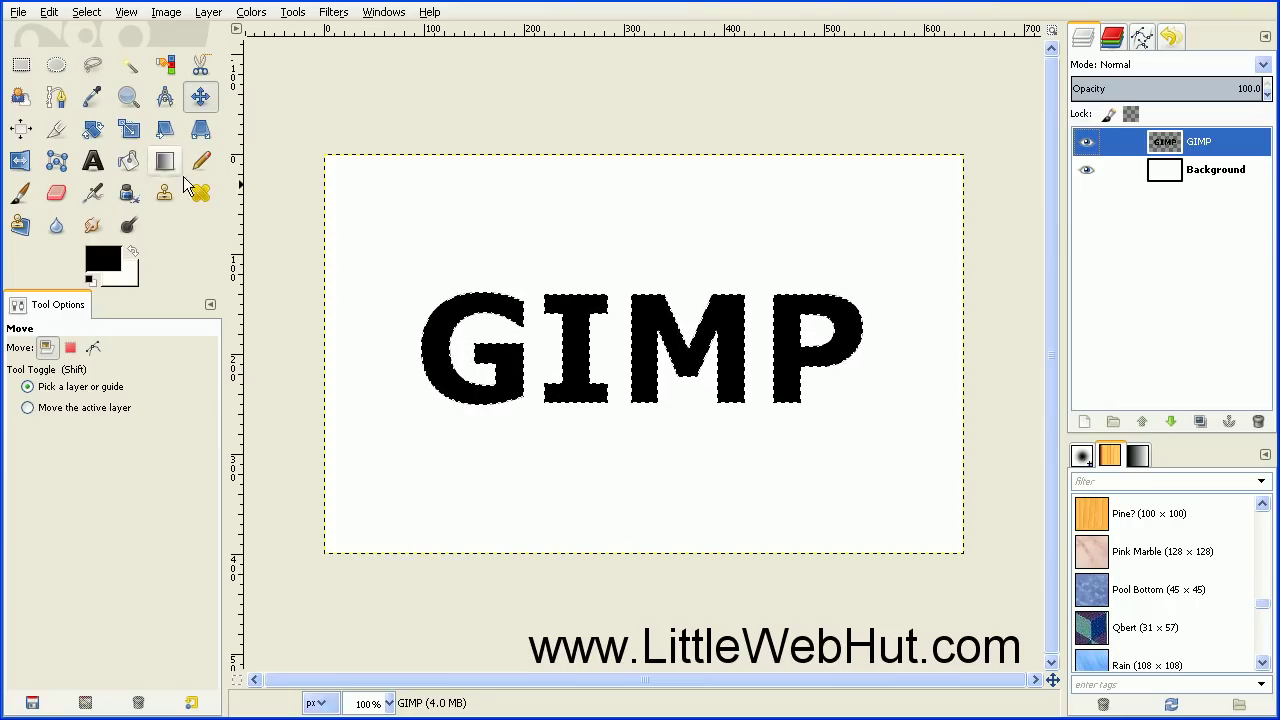
left_click(127, 162)
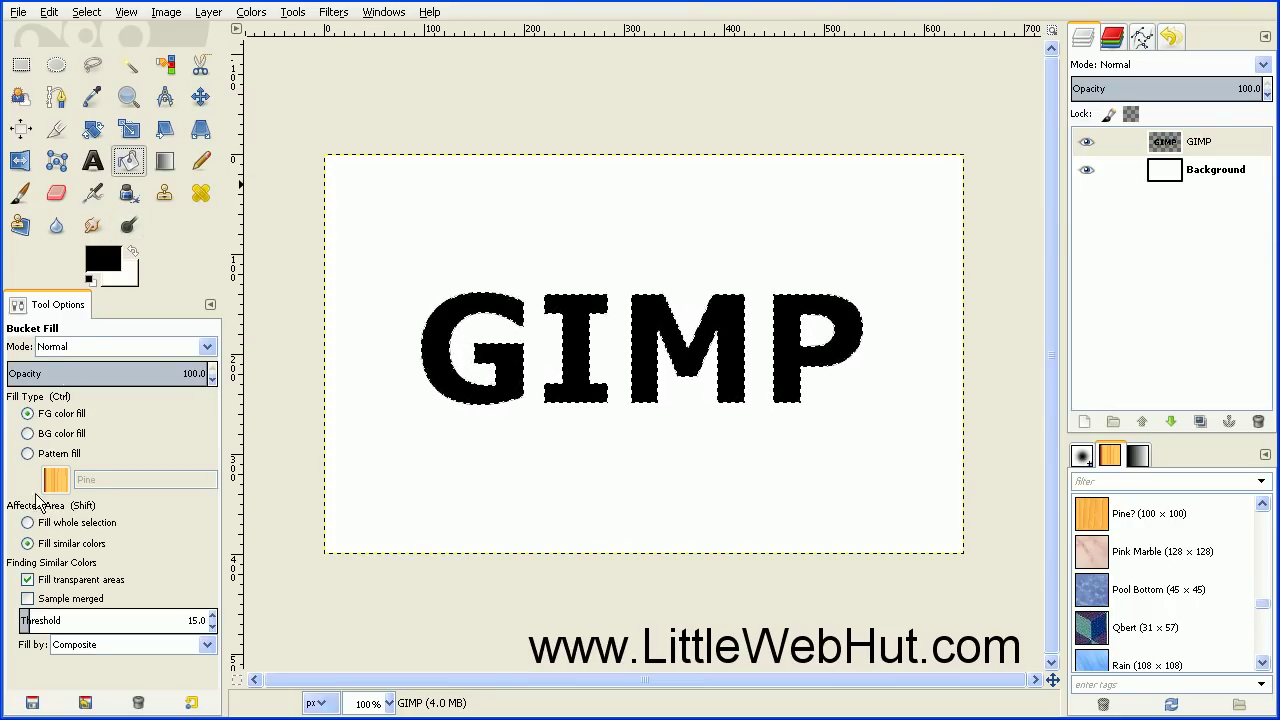
- Bucket-fill the whole letter selection with the orange Pine? wood-grain pattern
left_click(29, 523)
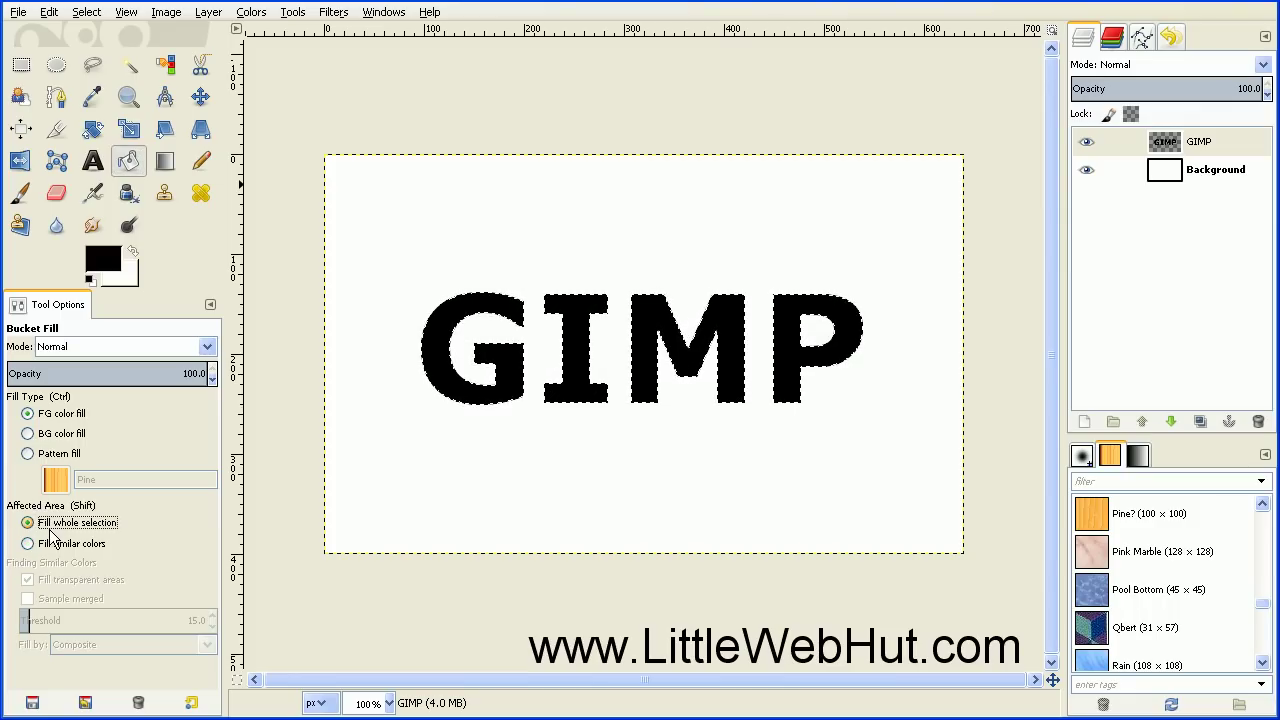
left_click(27, 455)
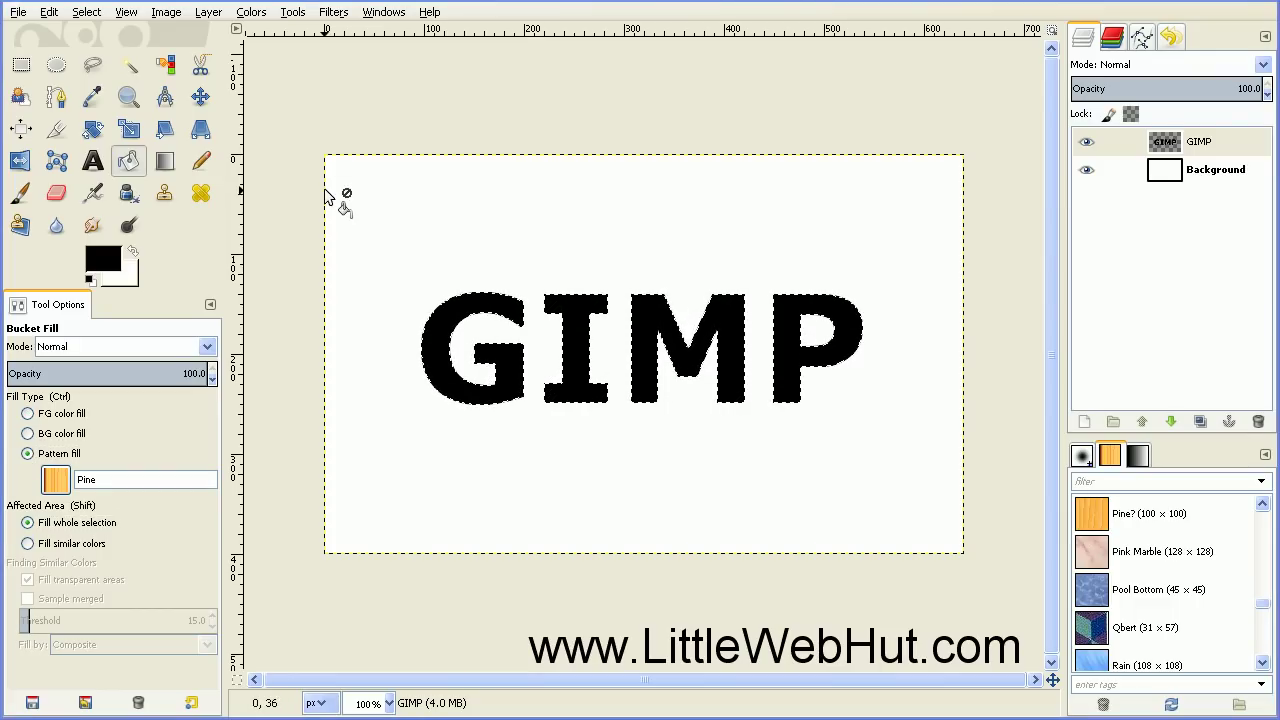
left_click(58, 484)
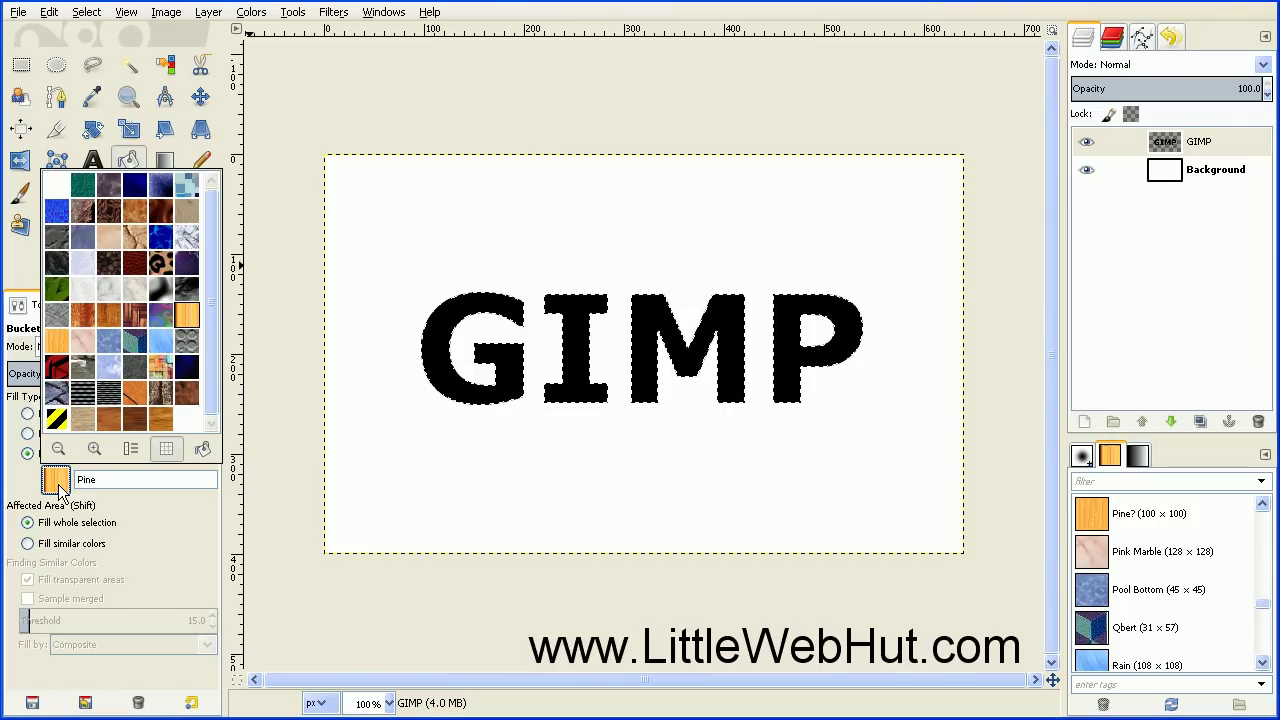
left_click(131, 451)
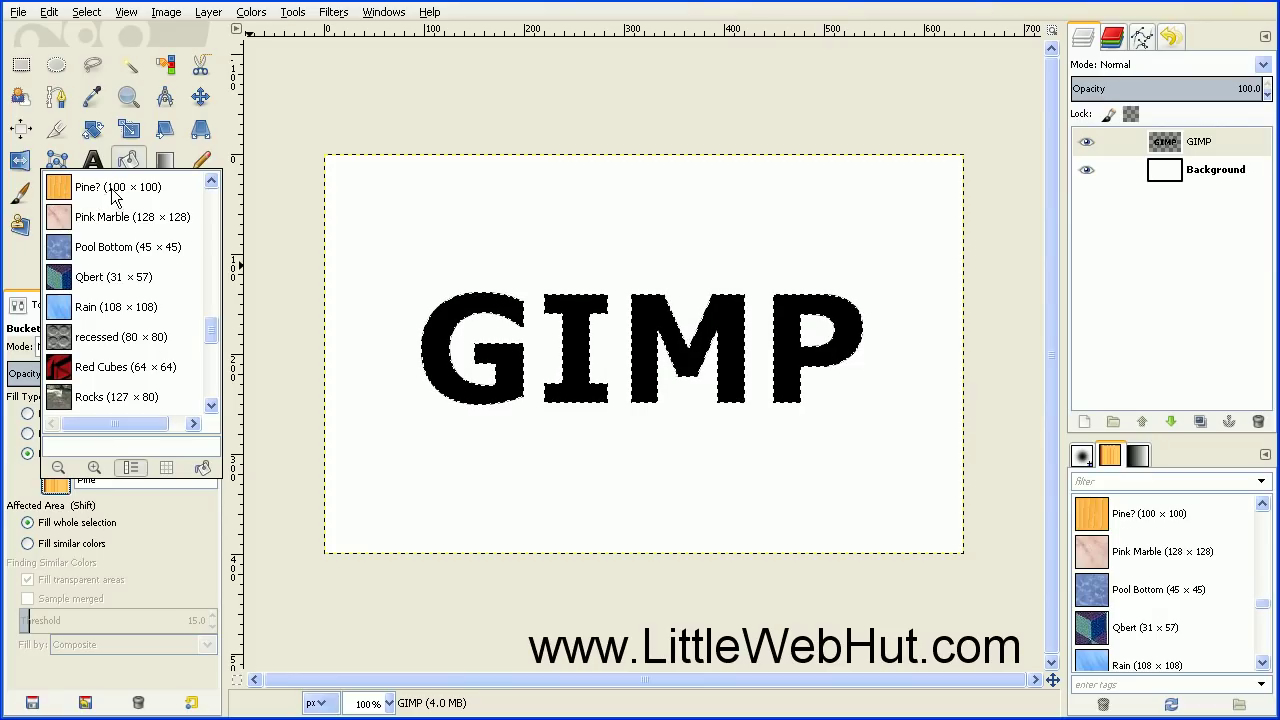
left_click(58, 193)
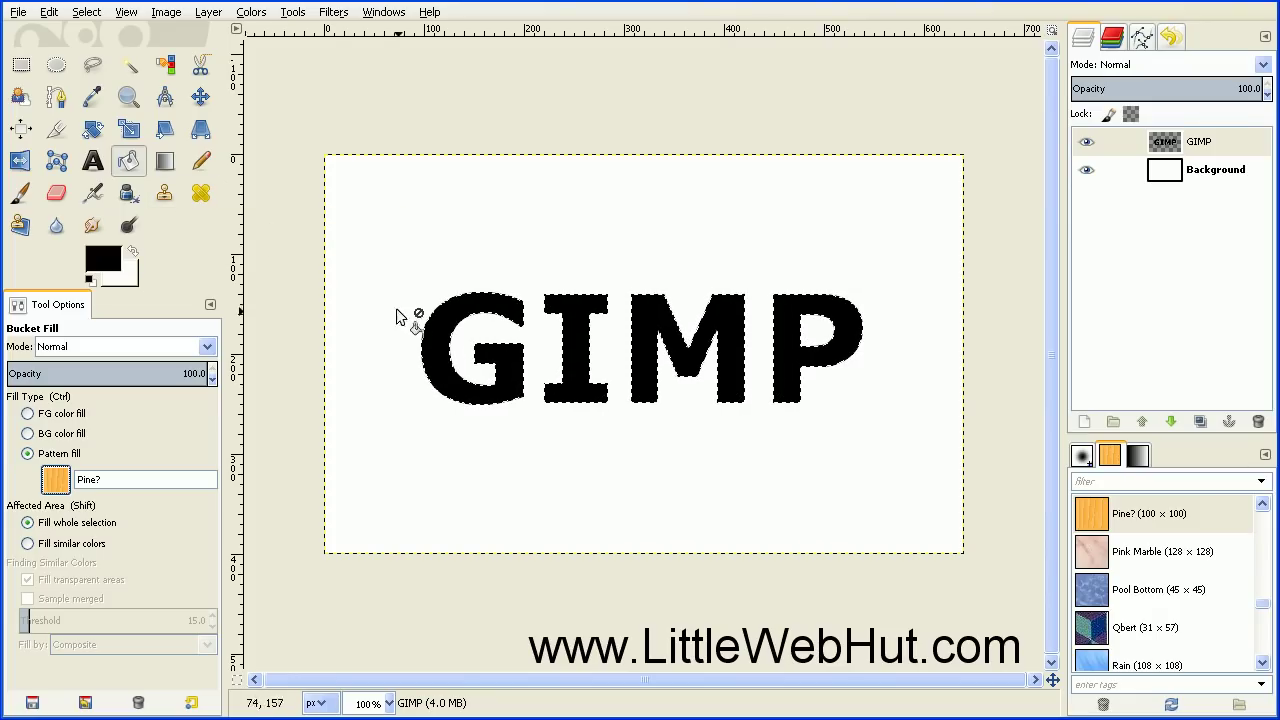
left_click(439, 345)
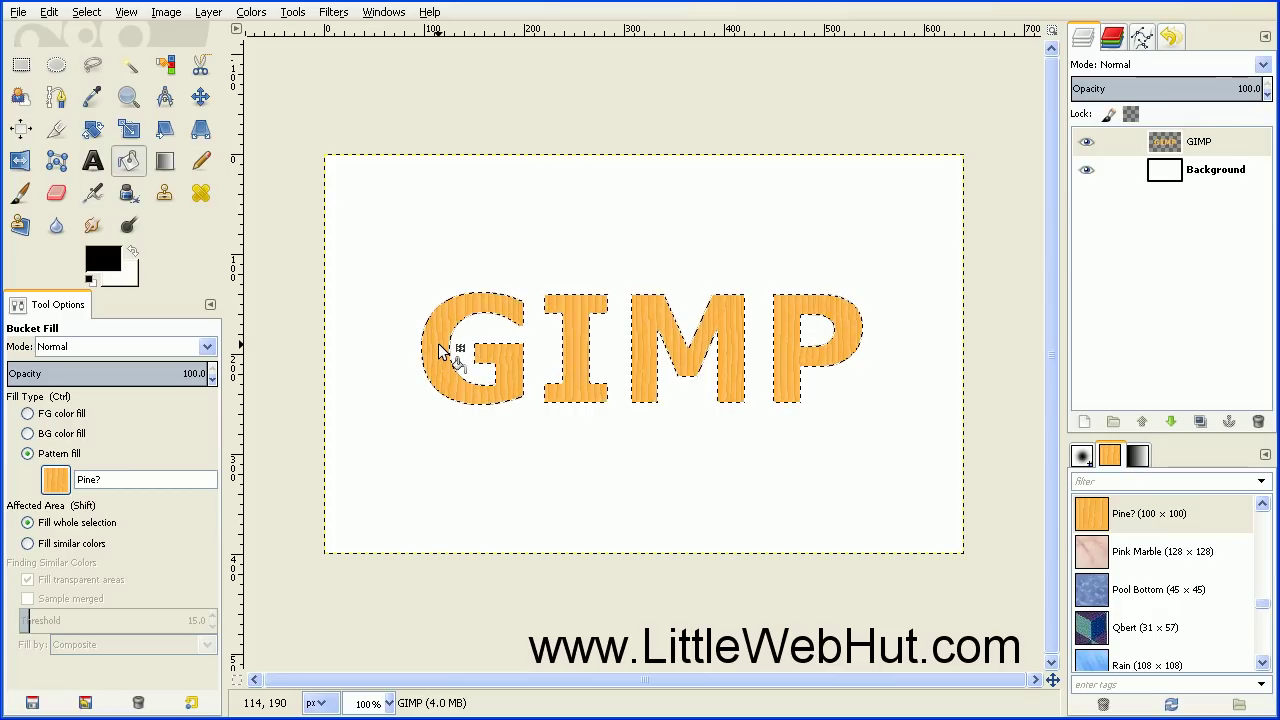
left_click(333, 13)
- Add a black drop shadow with offset 4, blur 15 and 80% opacity beneath the letters
mouse_move(401, 155)
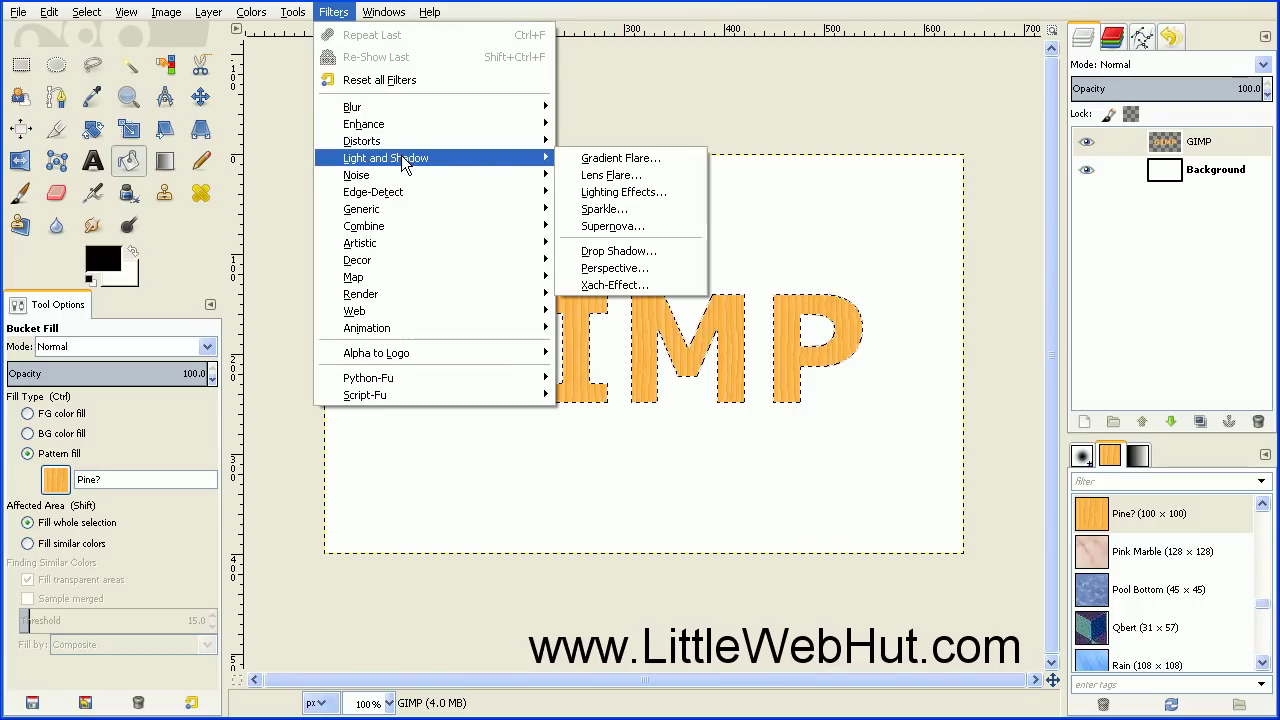
left_click(618, 251)
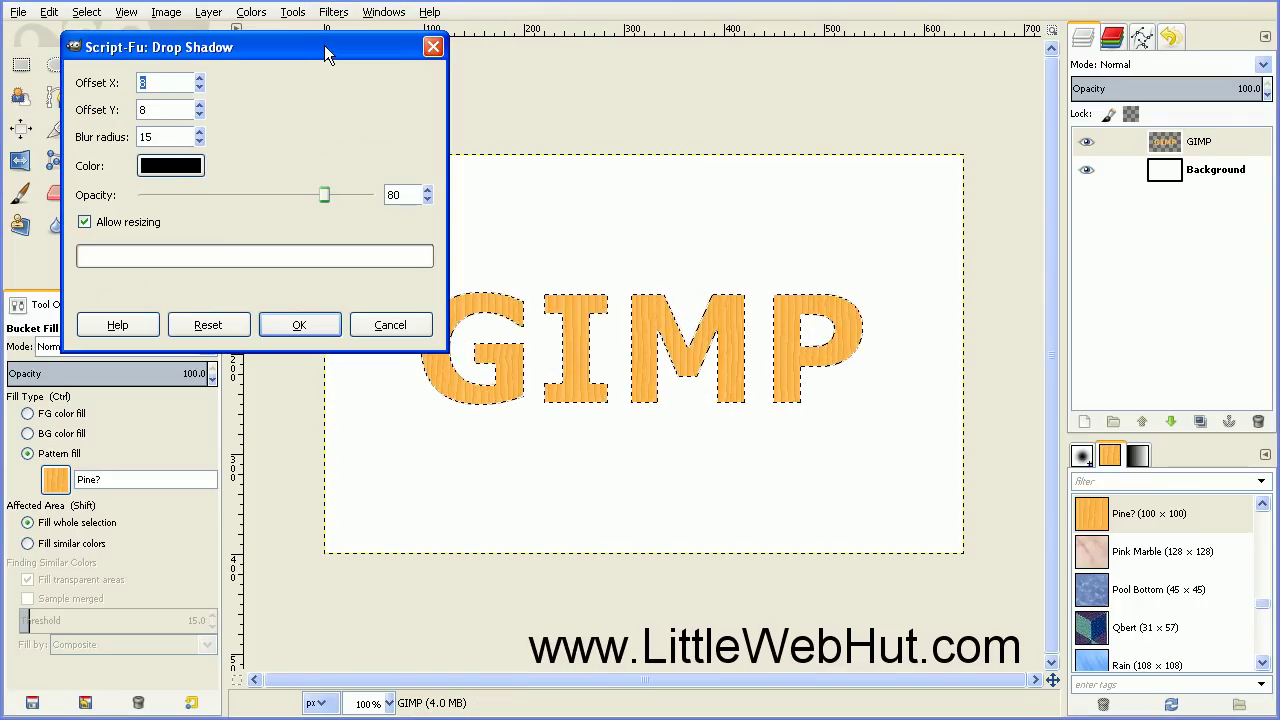
left_click(199, 88)
left_click(199, 88)
left_click(199, 88)
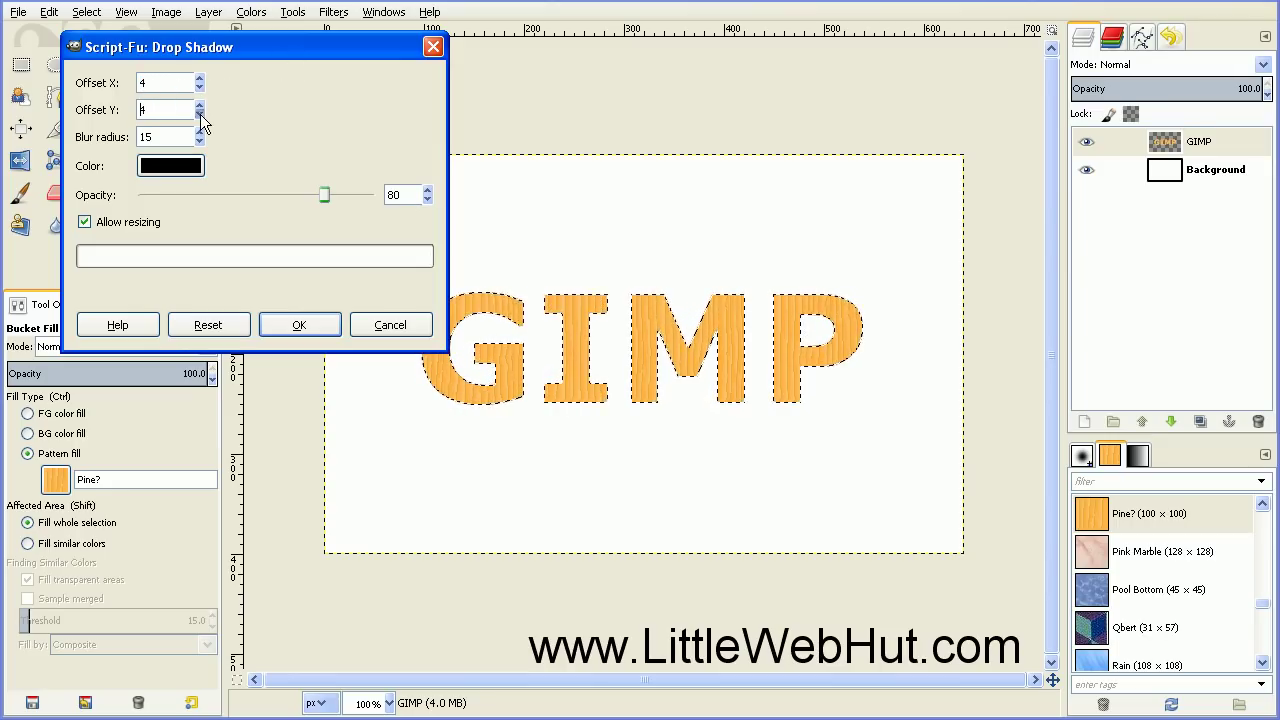
left_click(301, 324)
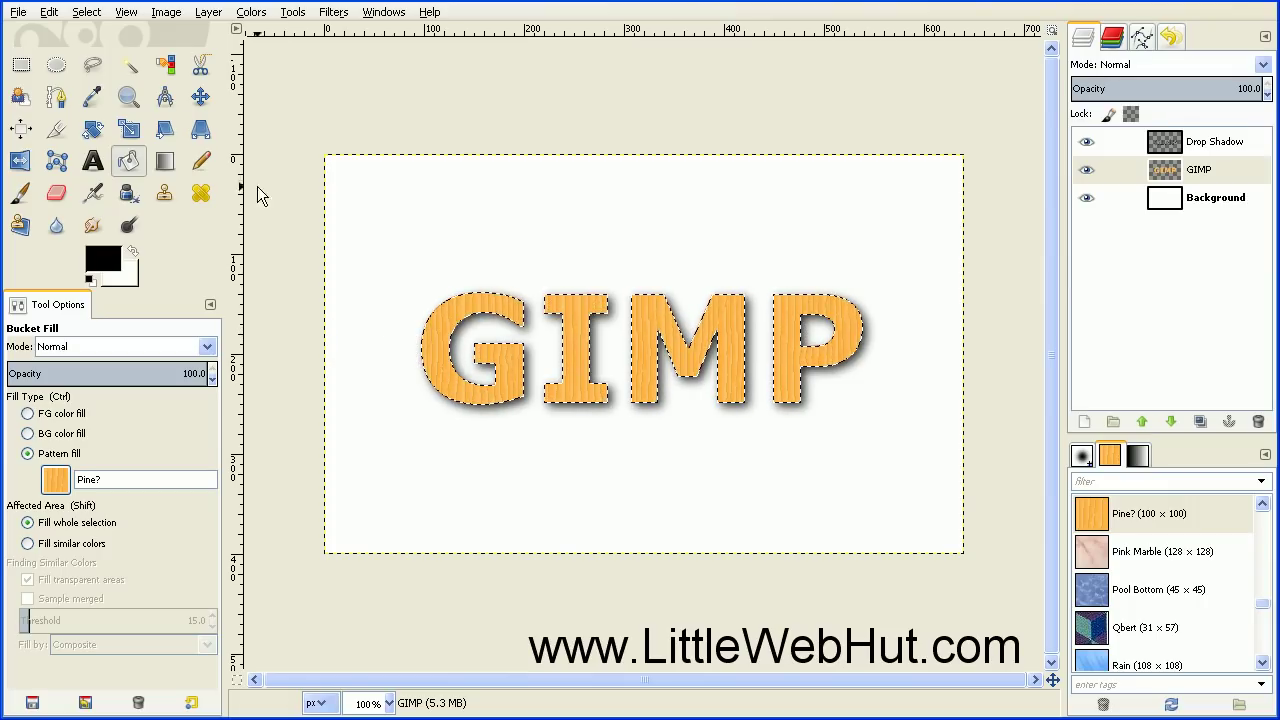
left_click(91, 14)
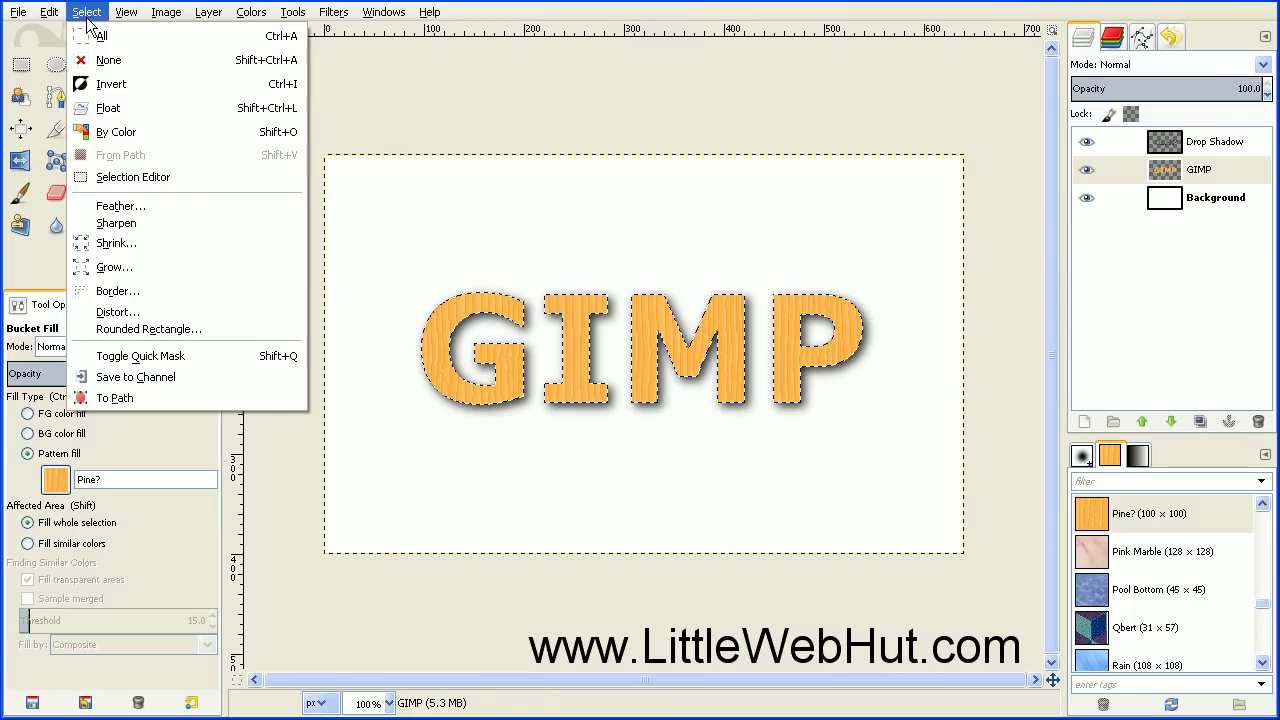
- Shrink the letter selection by 3 pixels
left_click(114, 247)
type("3")
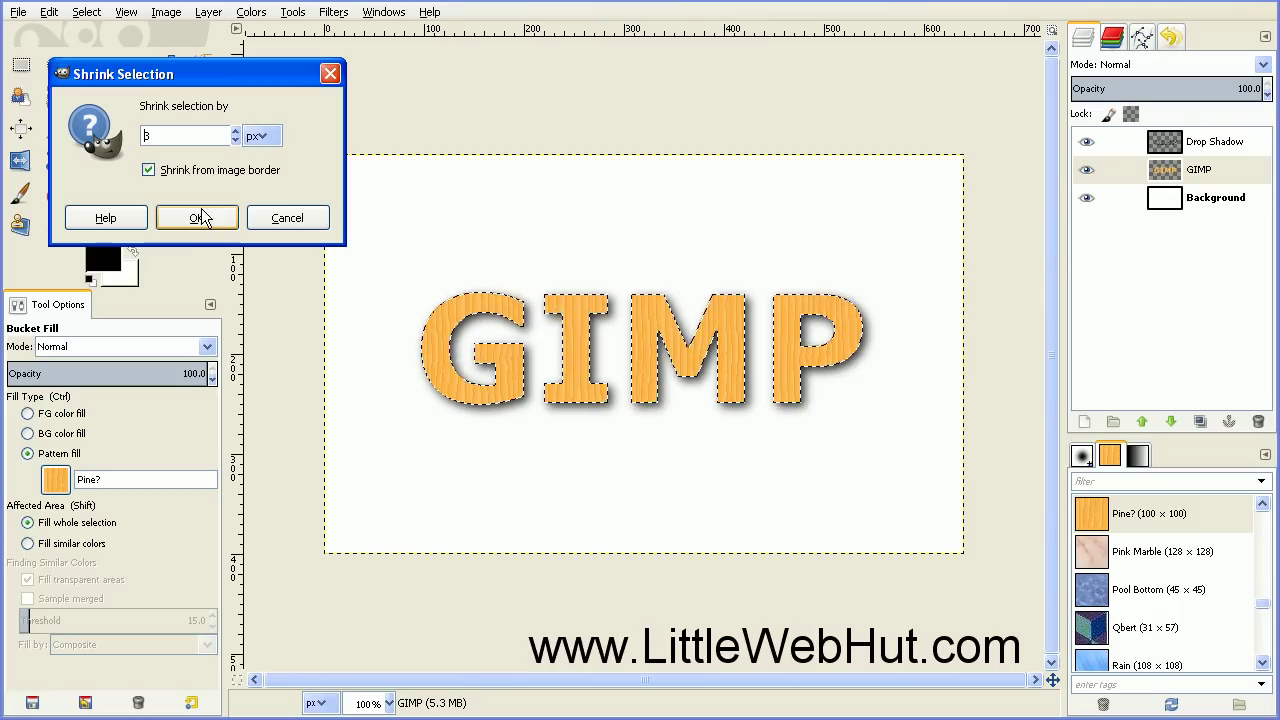
left_click(199, 217)
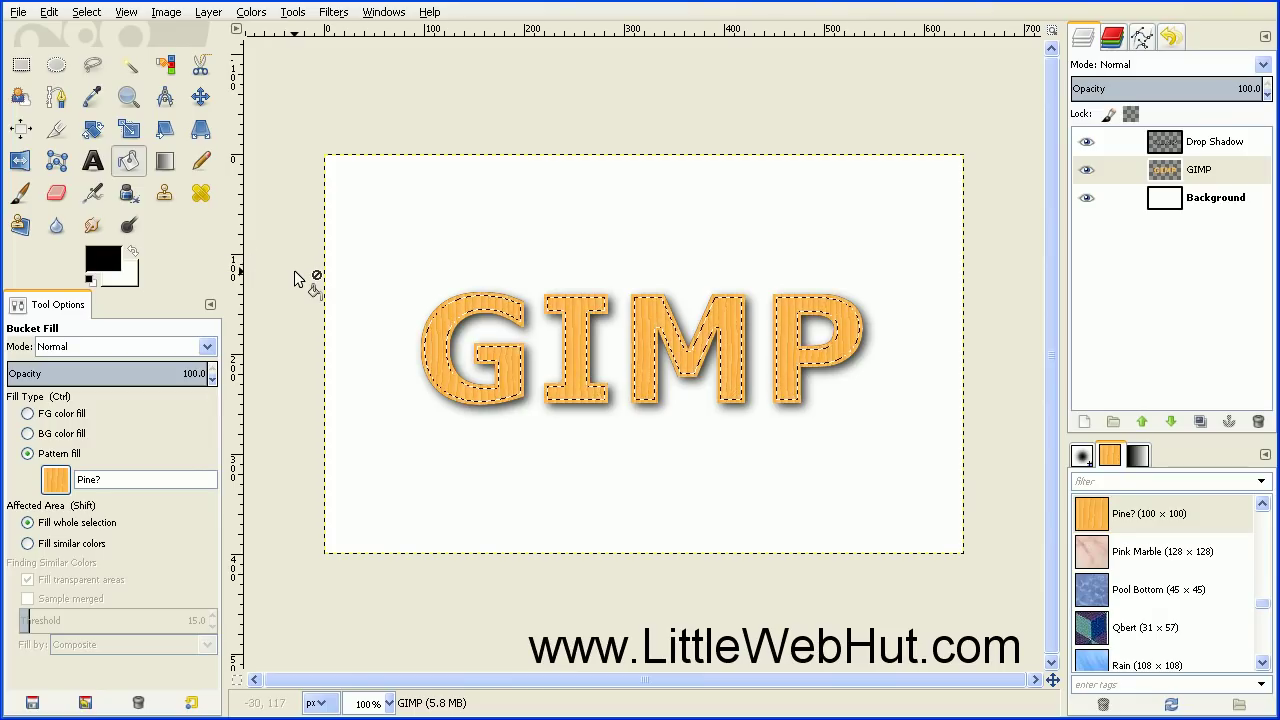
- Fill the shrunken letters with dark grey 6a6a6a, leaving a thin pine rim
left_click(108, 255)
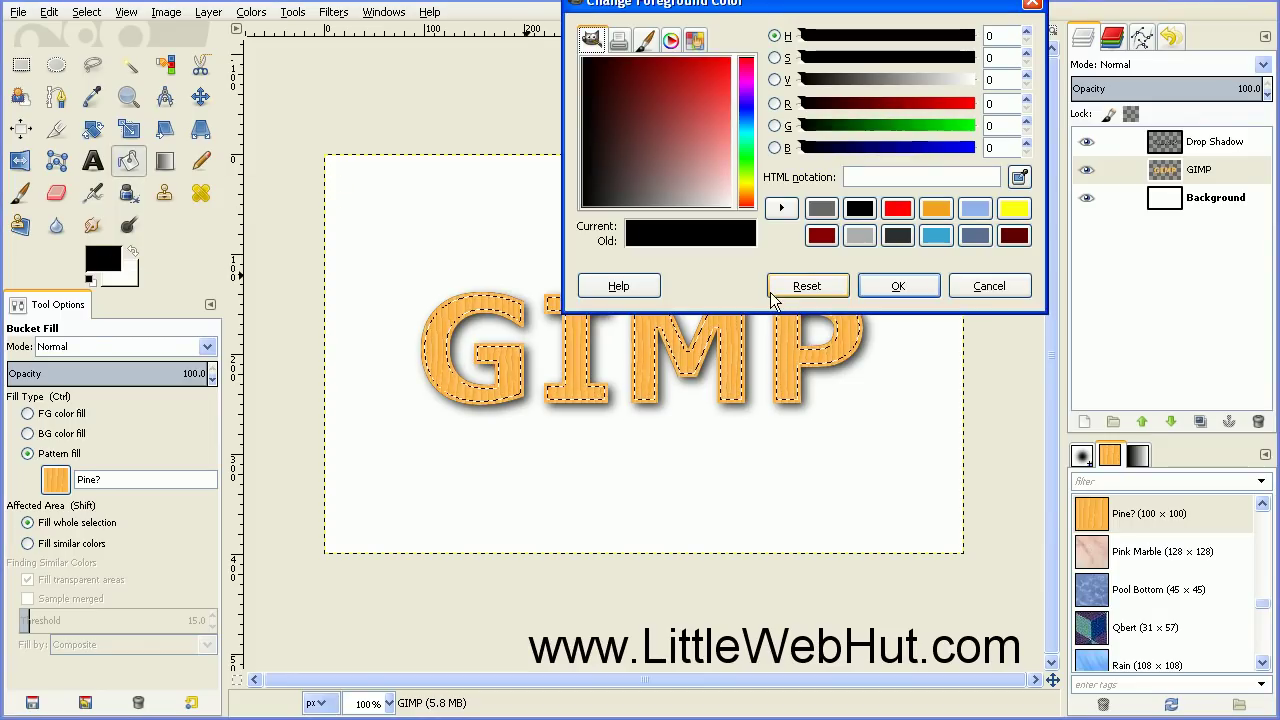
left_click(822, 208)
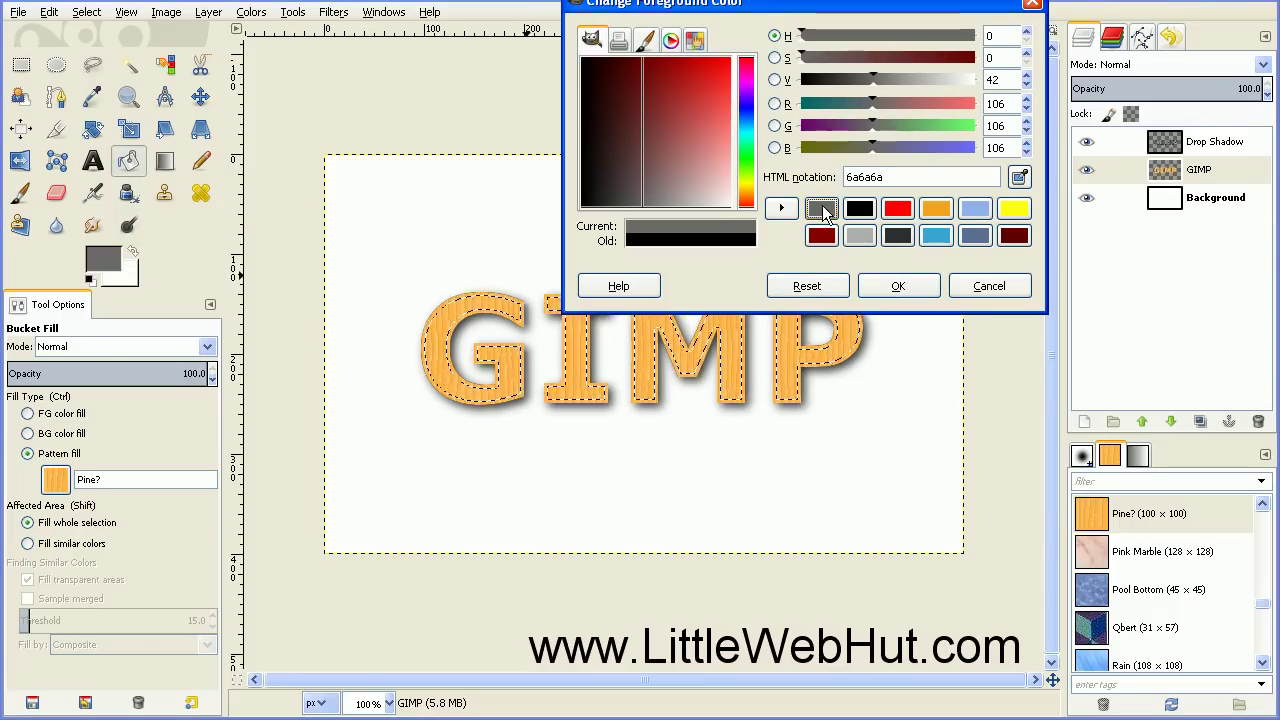
left_click(893, 287)
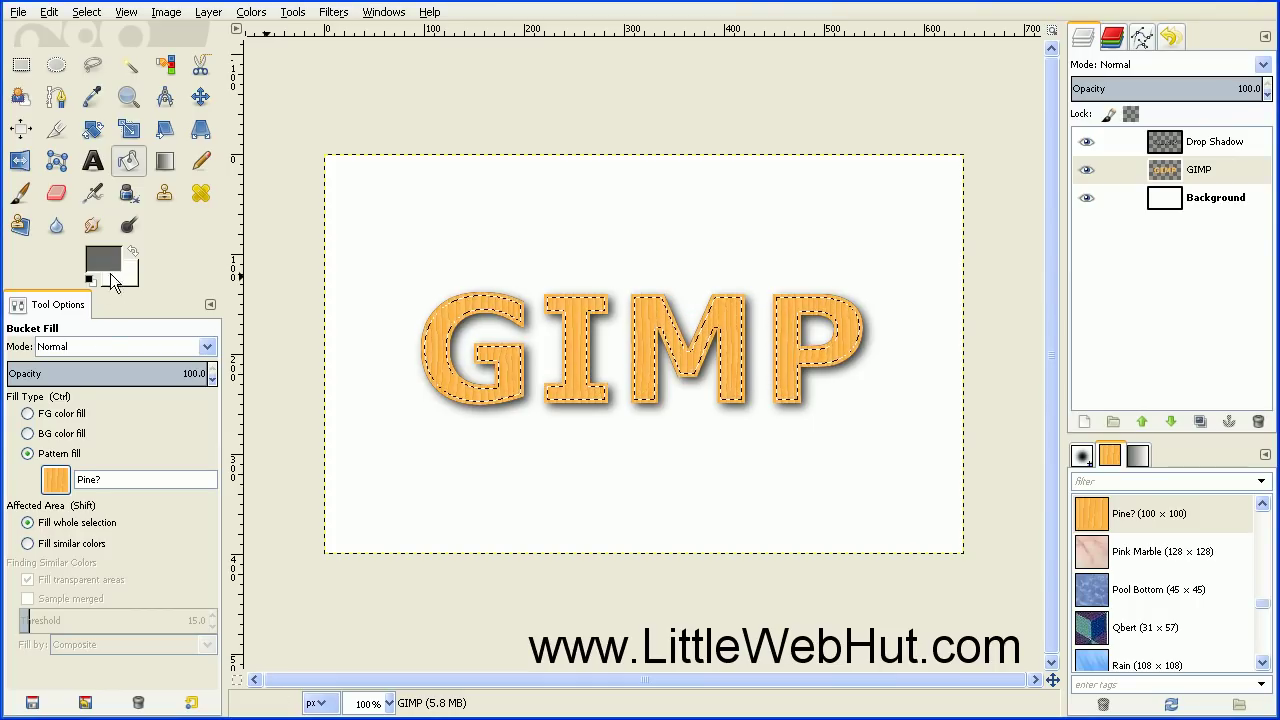
left_click(37, 415)
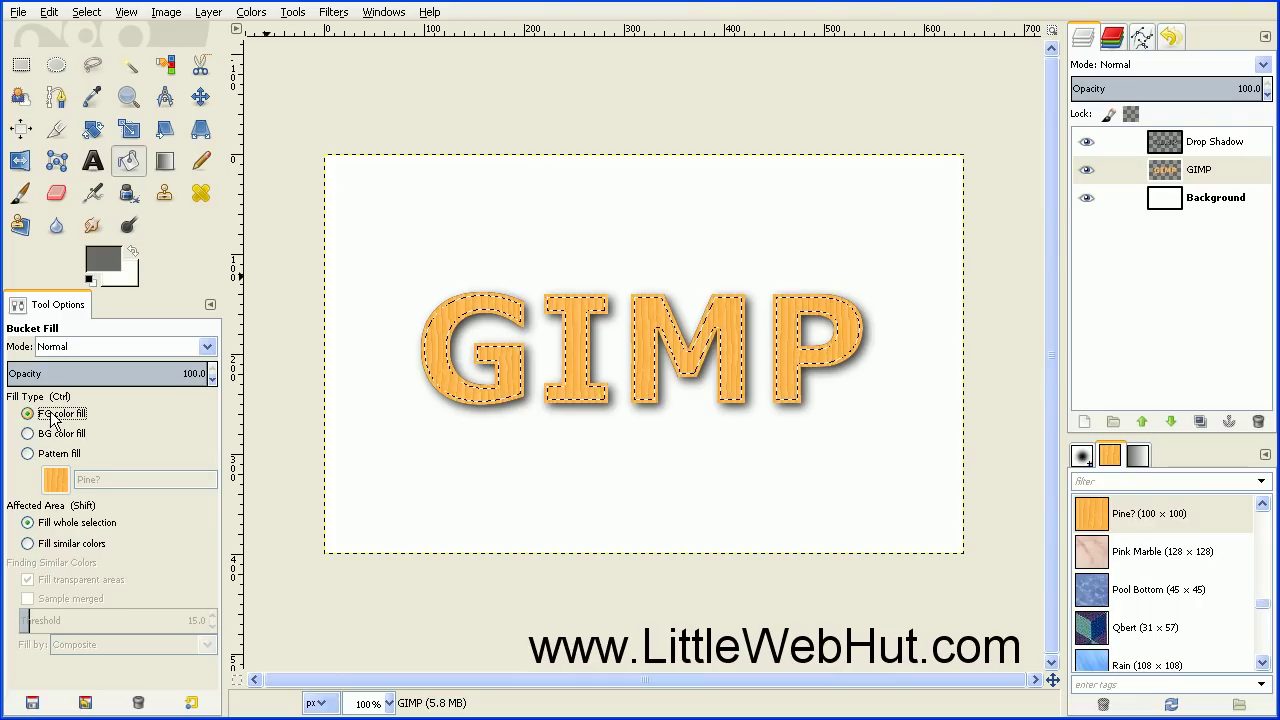
left_click(442, 374)
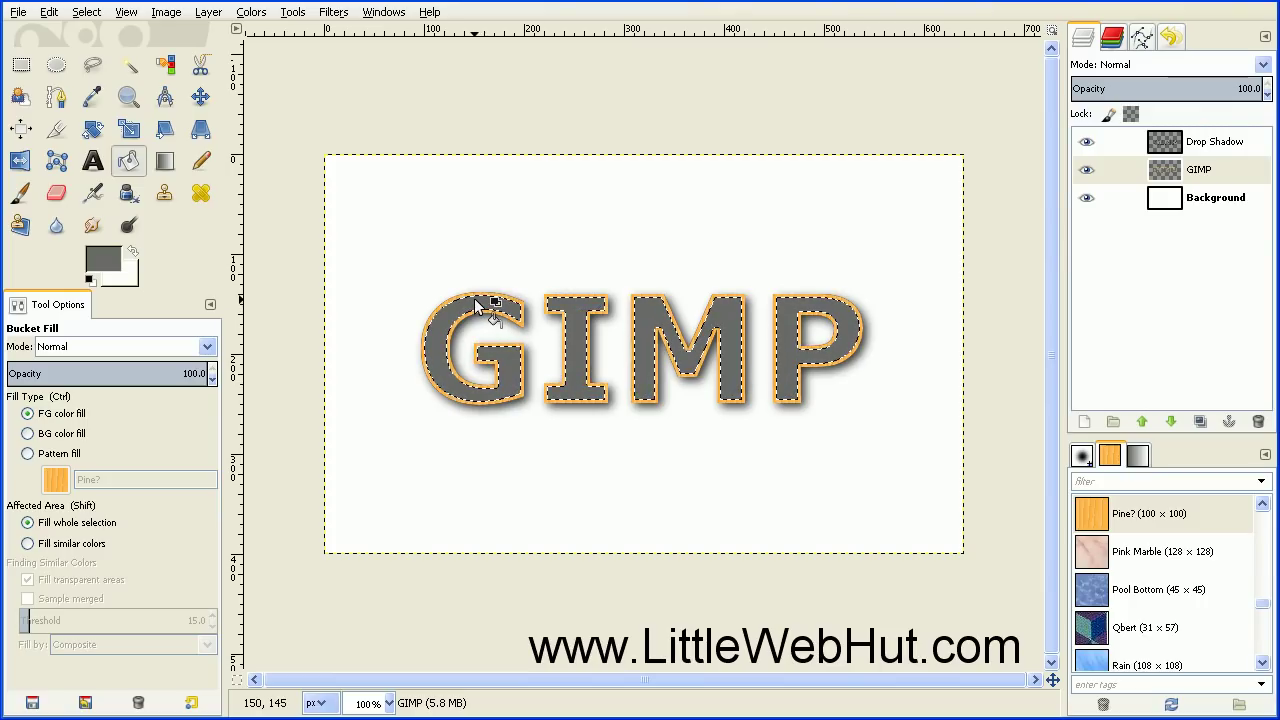
- Invert the selection and bring back the previous Drop Shadow settings
left_click(95, 15)
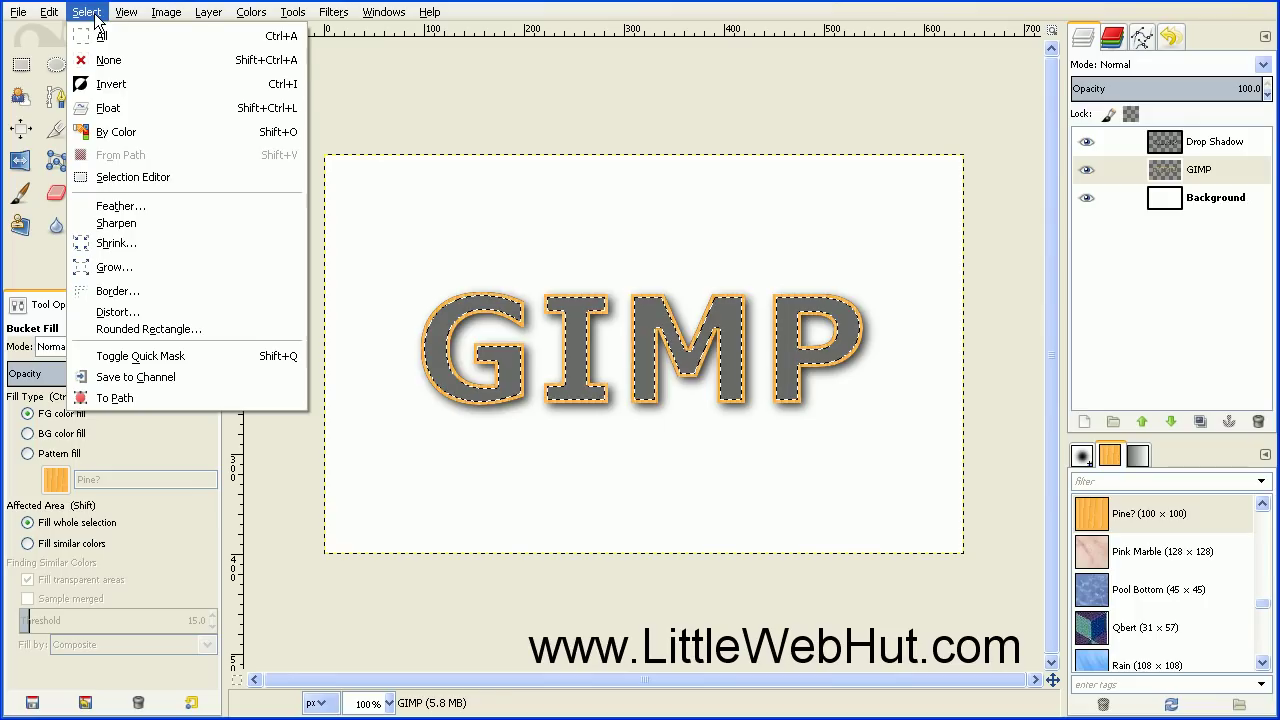
left_click(126, 83)
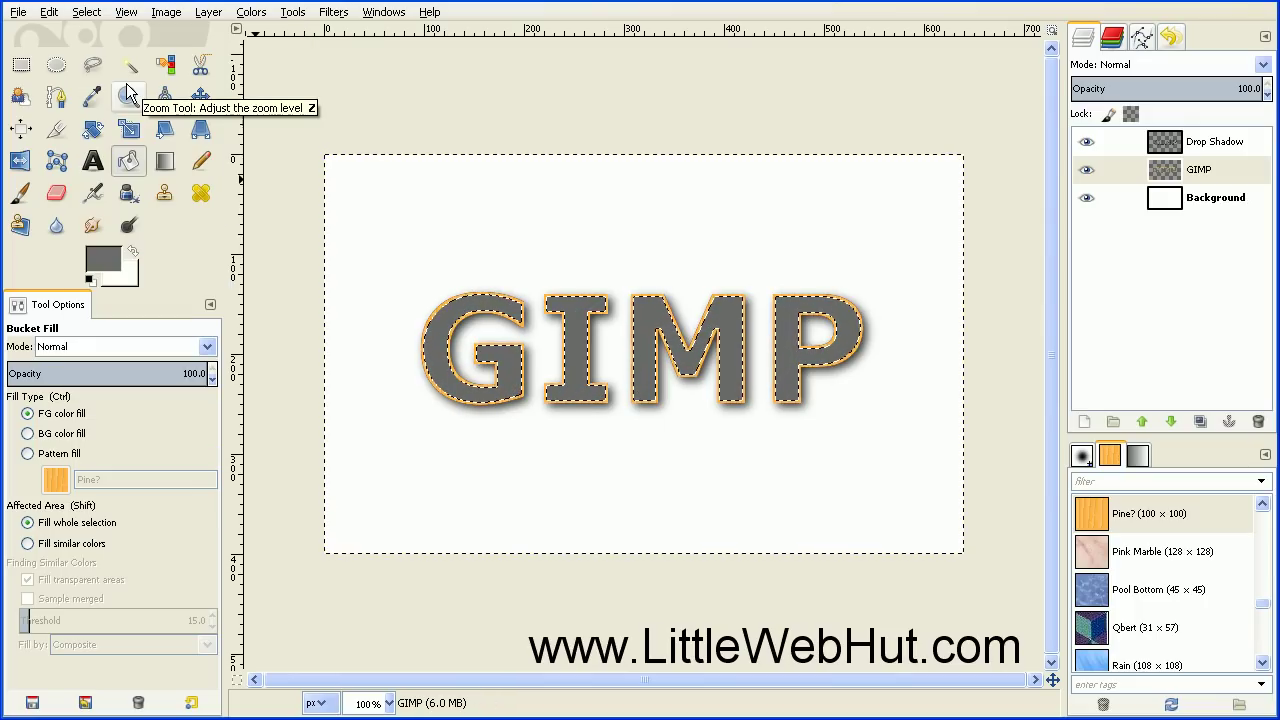
left_click(334, 14)
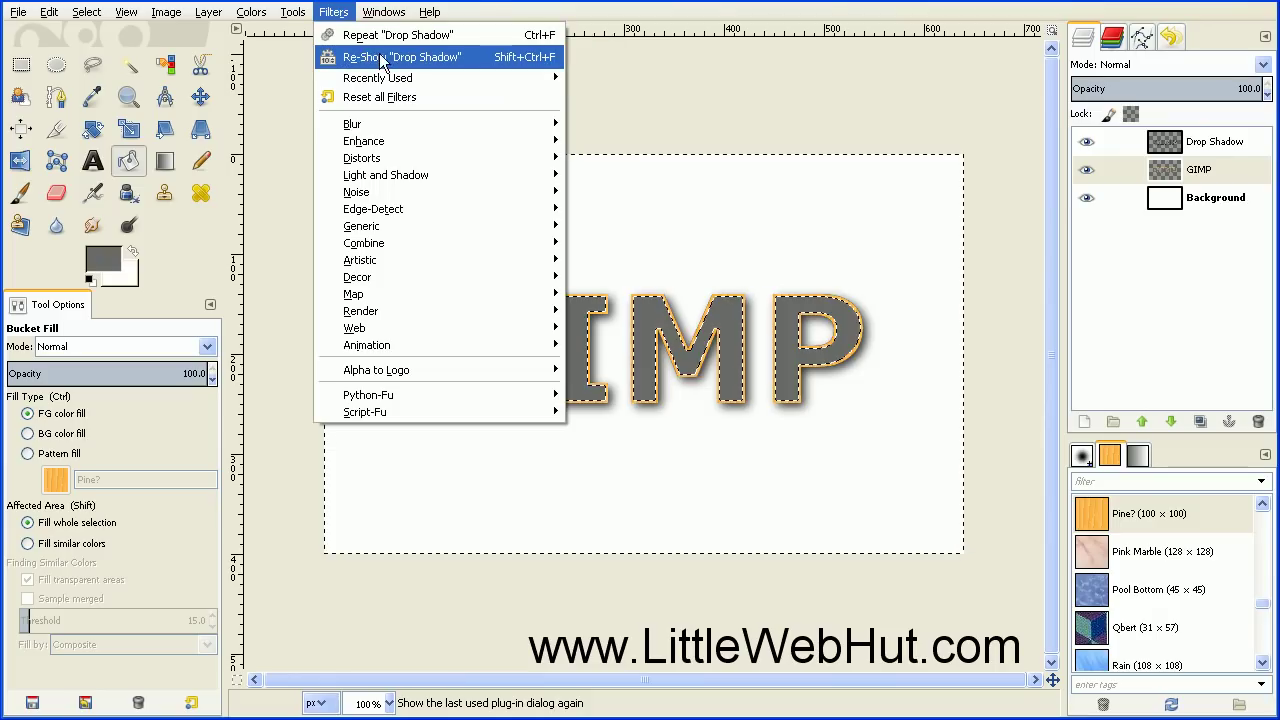
left_click(452, 60)
left_click_drag(163, 2, 294, 32)
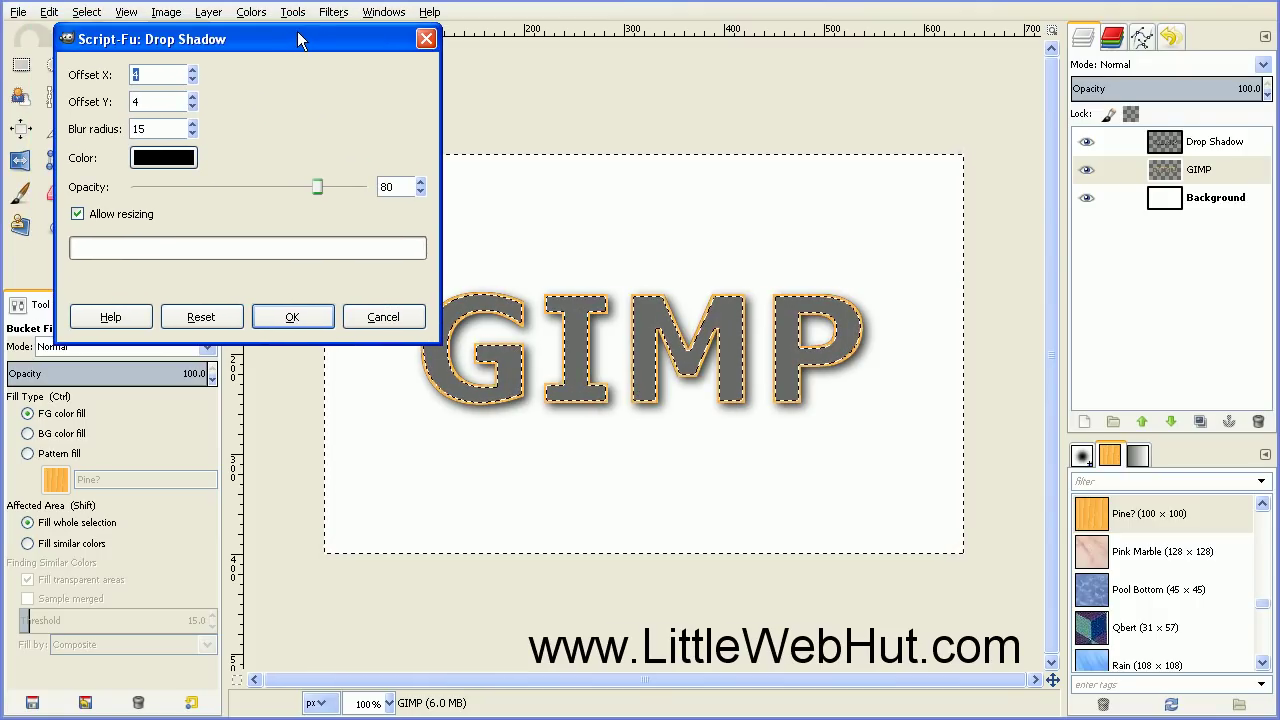
- Apply a second drop shadow with Offset X and Offset Y both set to 8
left_click(193, 71)
left_click(193, 71)
left_click(193, 71)
left_click(193, 71)
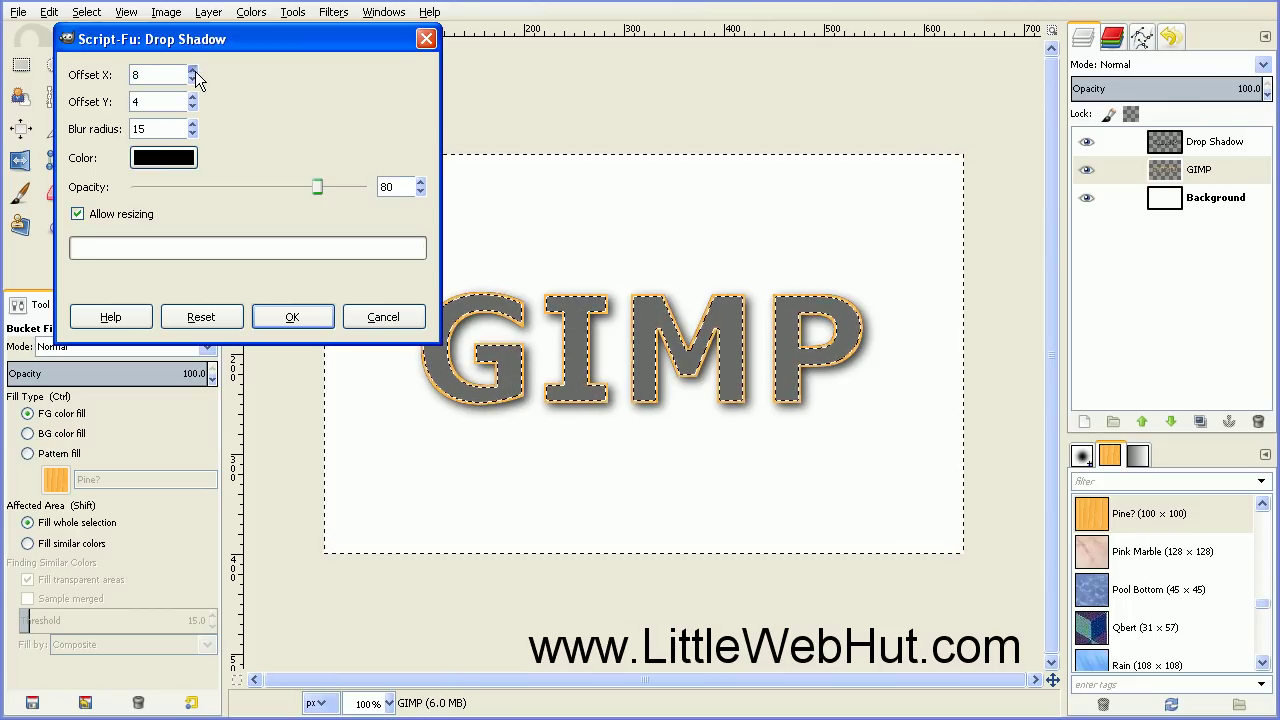
left_click(193, 97)
left_click(193, 97)
left_click(193, 97)
left_click(193, 97)
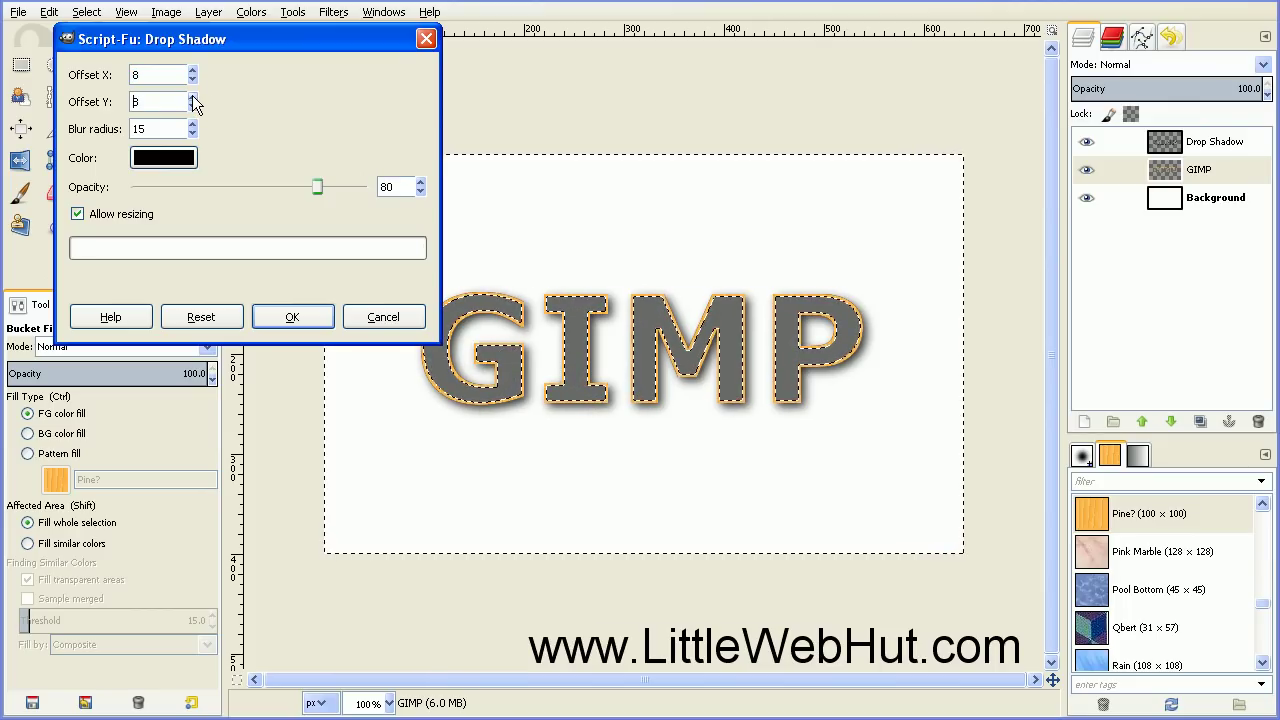
left_click(280, 310)
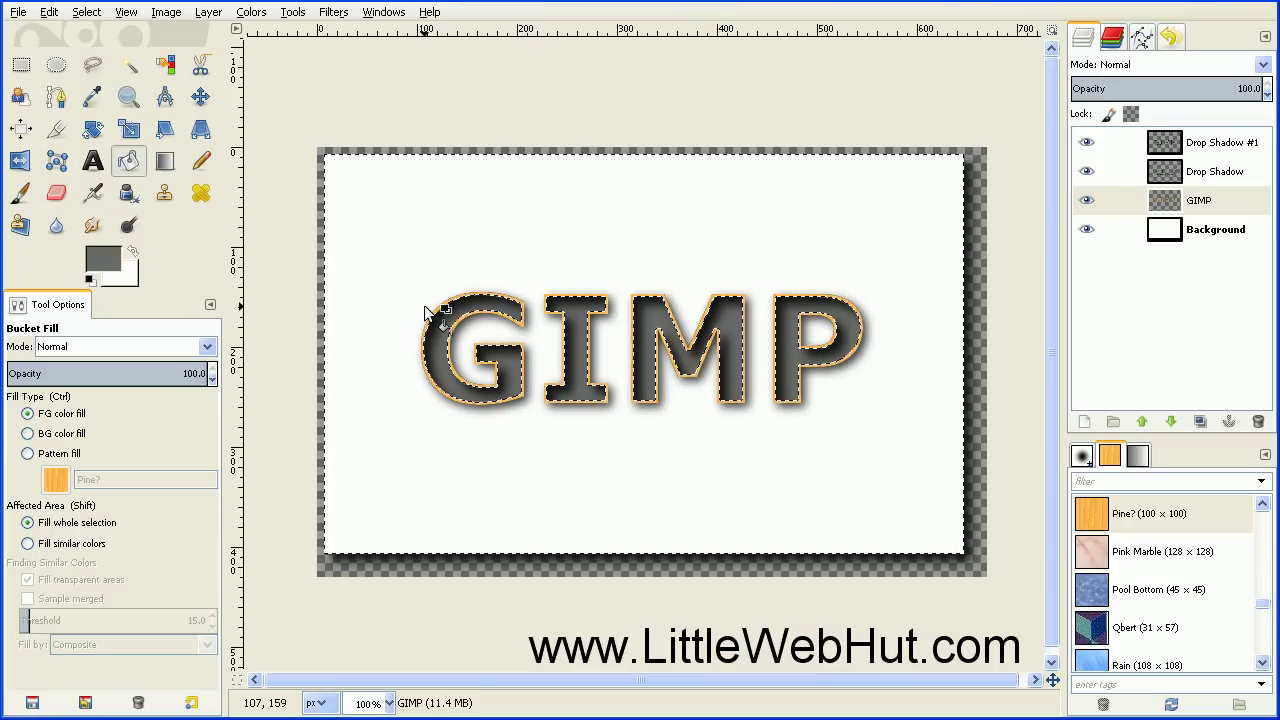
left_click(88, 12)
- Deselect the letters and bucket-fill the Background layer with the Pine pattern
left_click(104, 61)
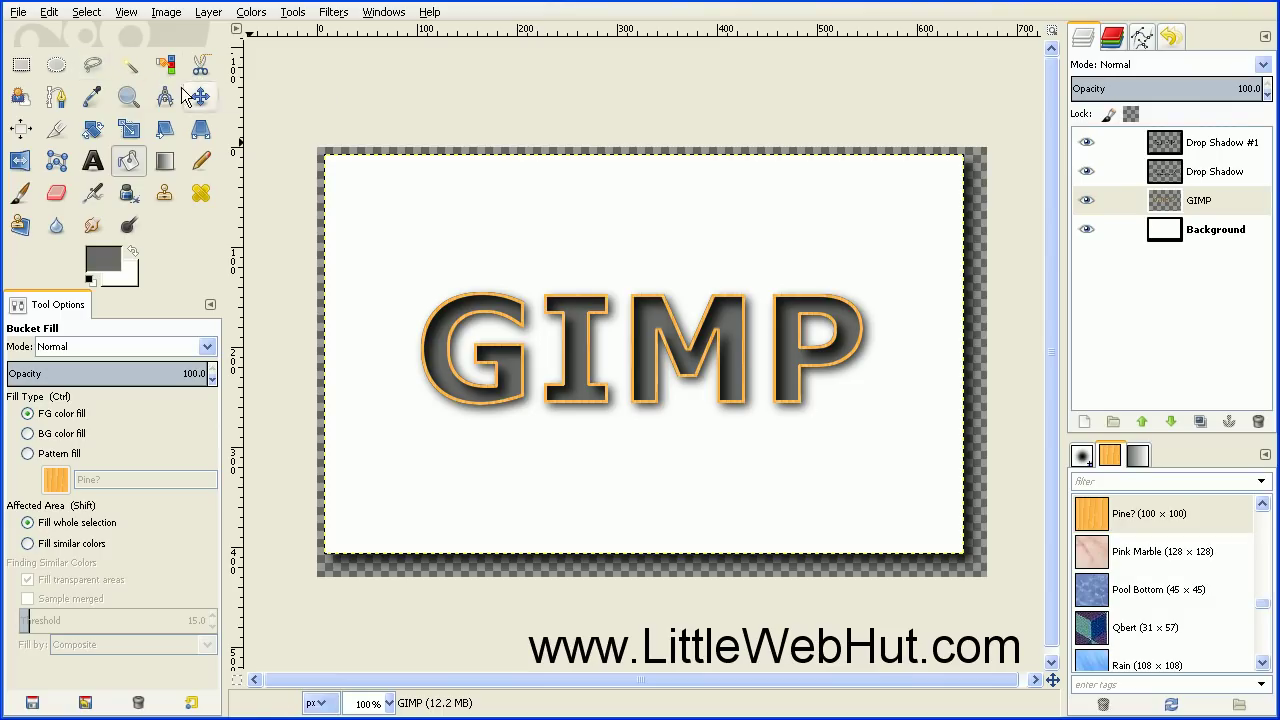
left_click(1137, 234)
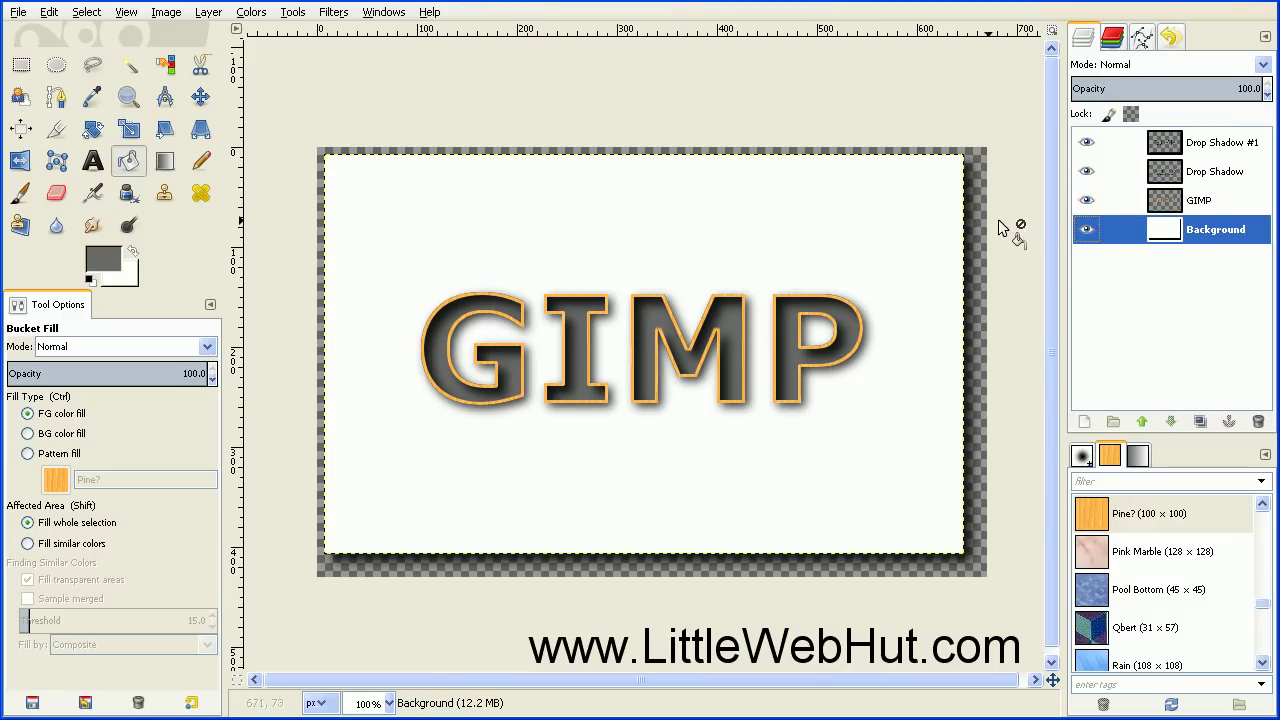
left_click(130, 168)
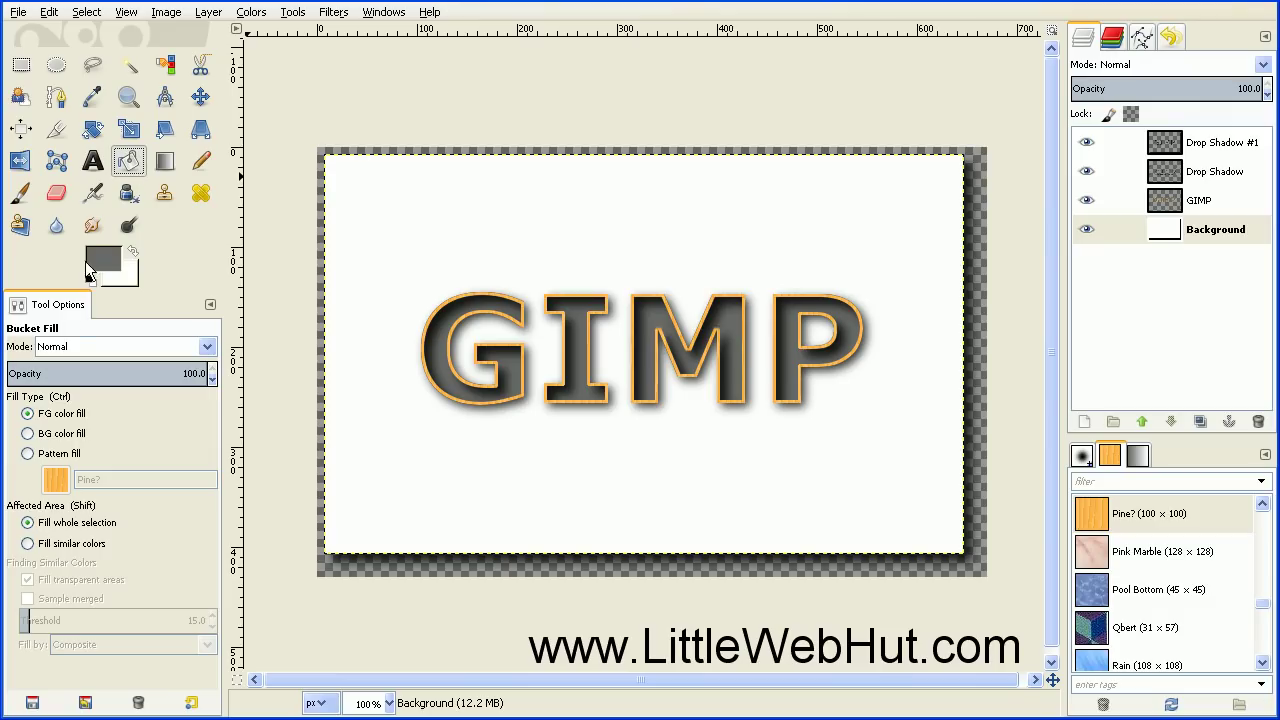
left_click(29, 454)
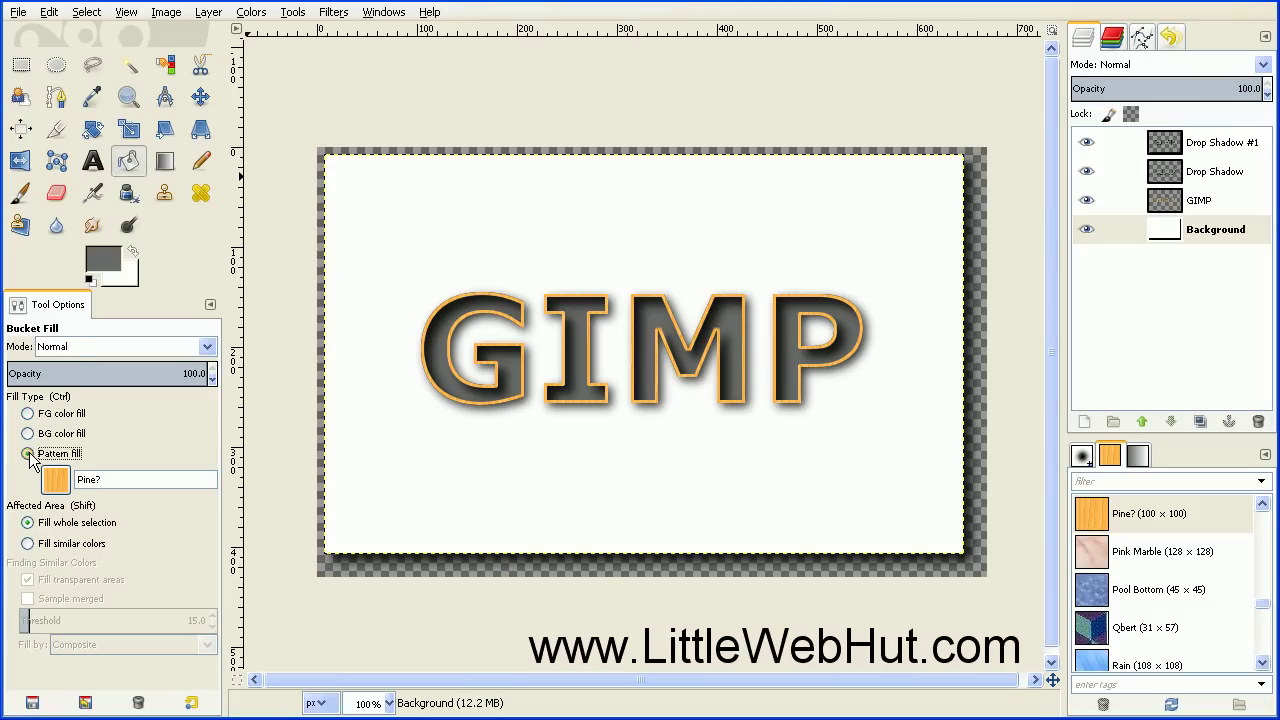
left_click(409, 492)
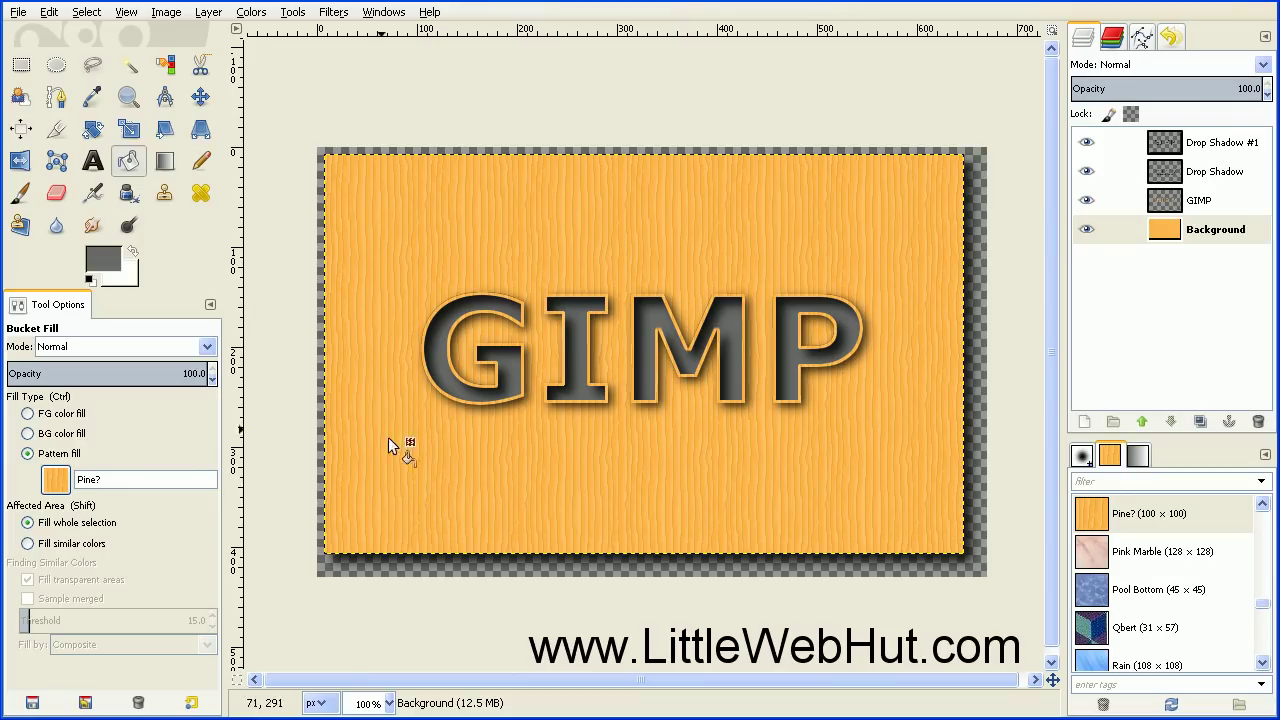
left_click(166, 12)
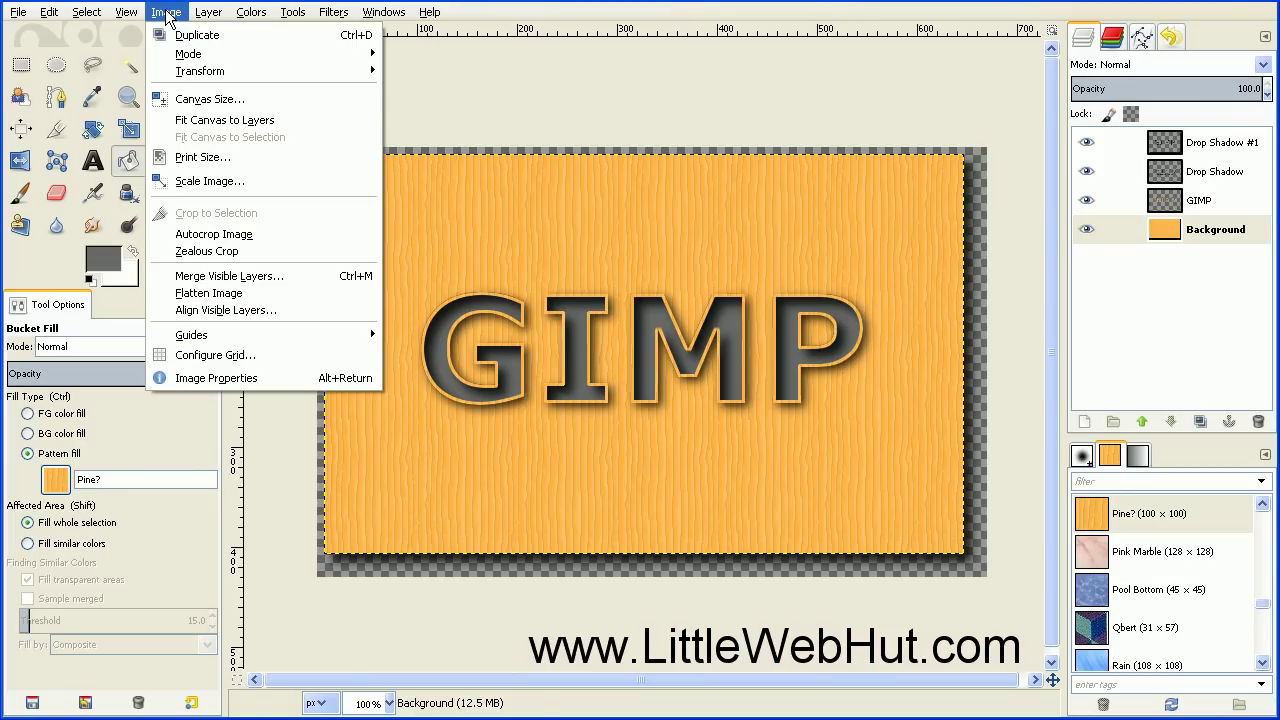
- Flatten the pine background, grey letters and shadows into one Background layer
left_click(216, 294)
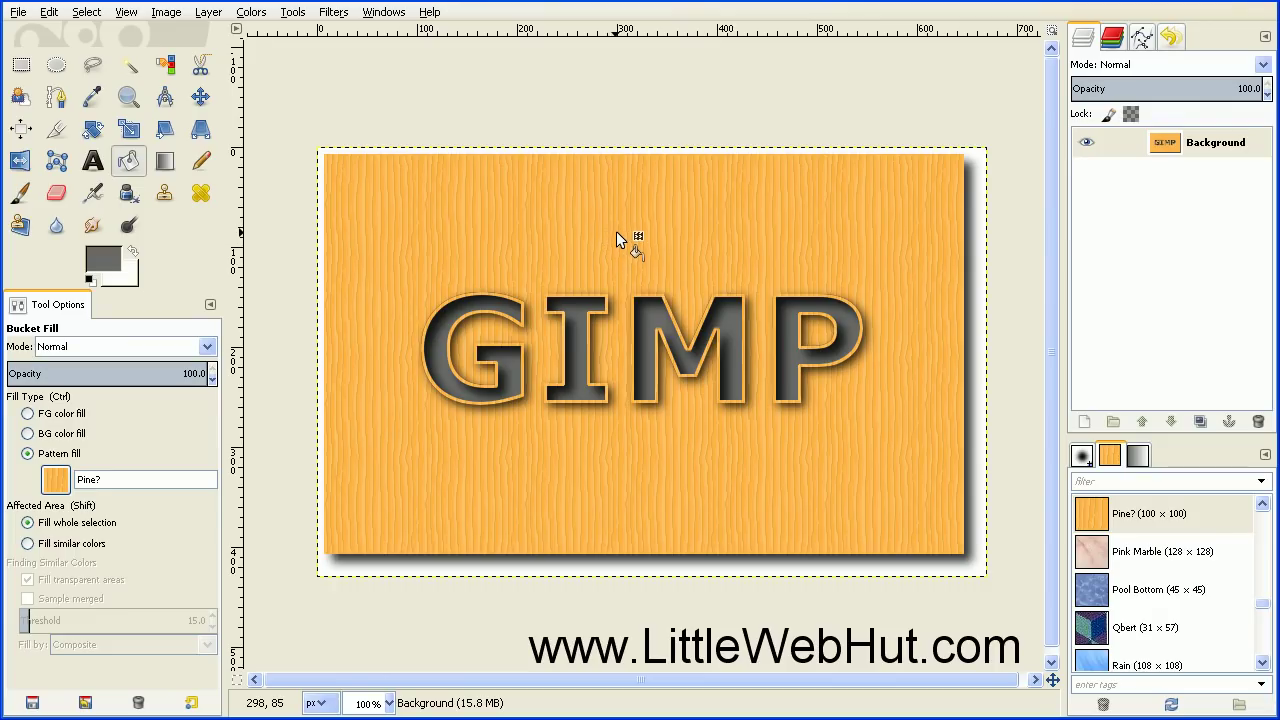
left_click(166, 163)
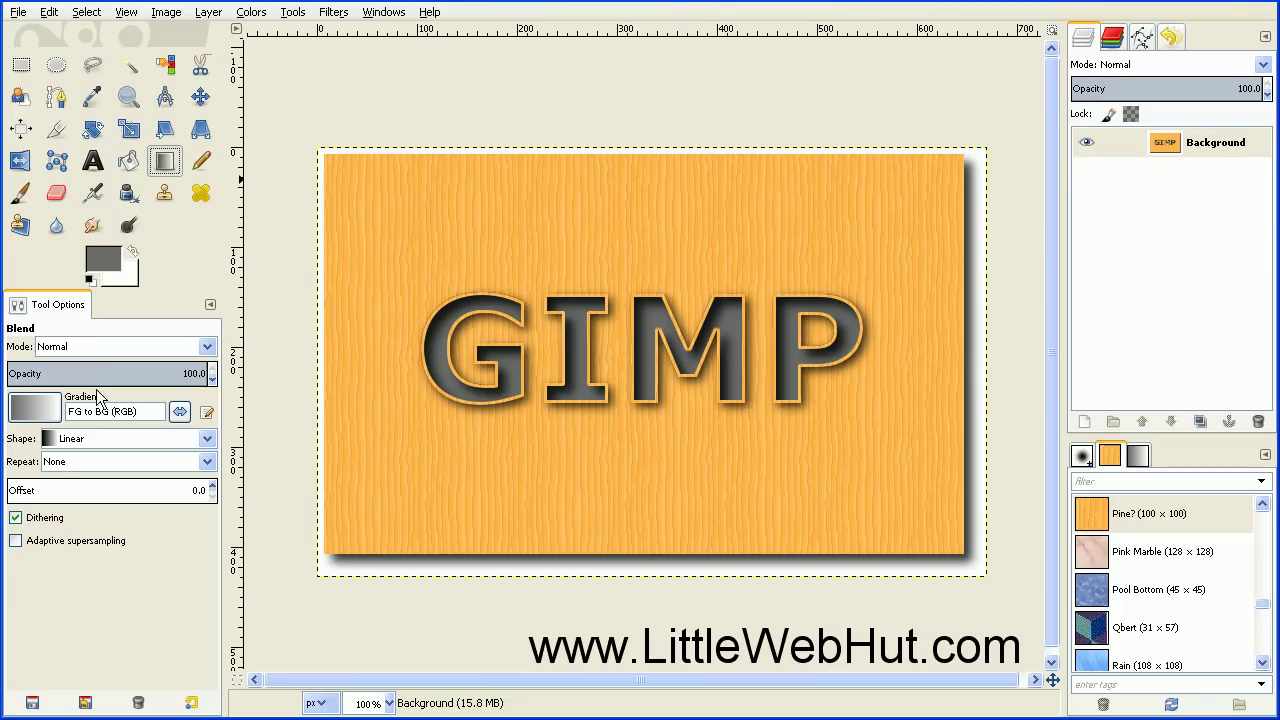
- Drag a reversed radial black FG-to-Transparent gradient from the M to the lower-right corner
left_click(180, 442)
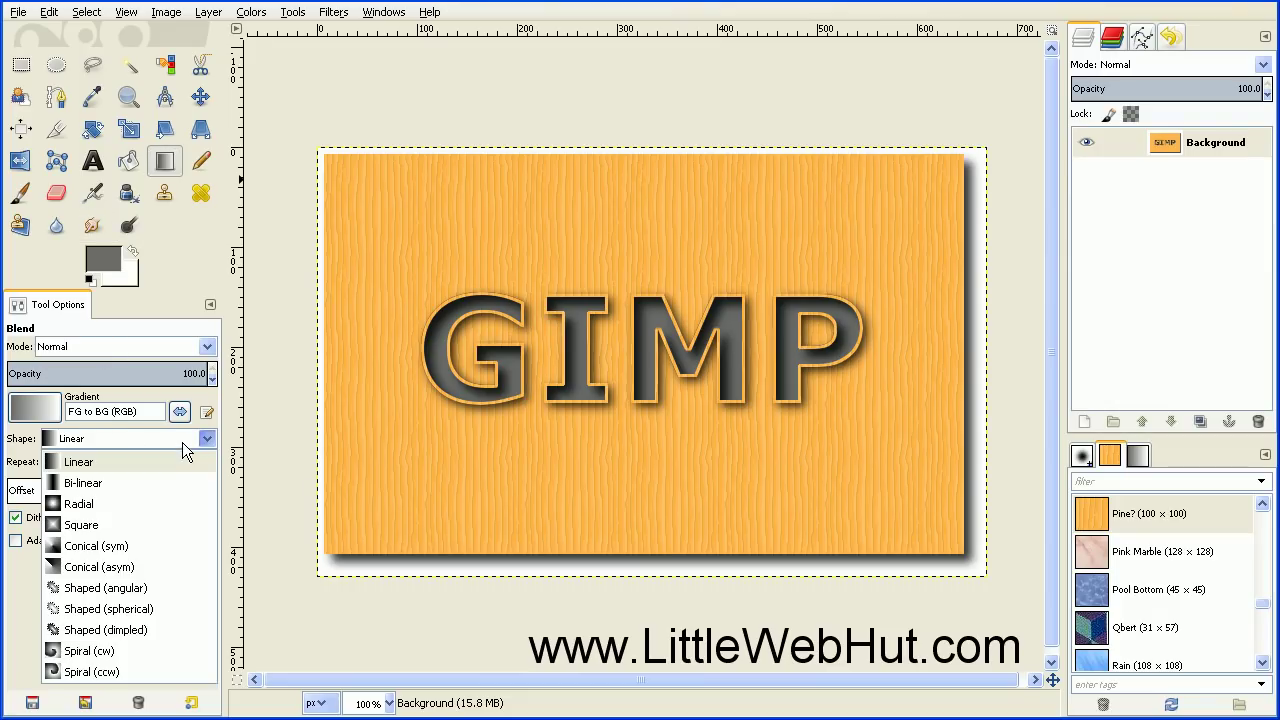
left_click(139, 505)
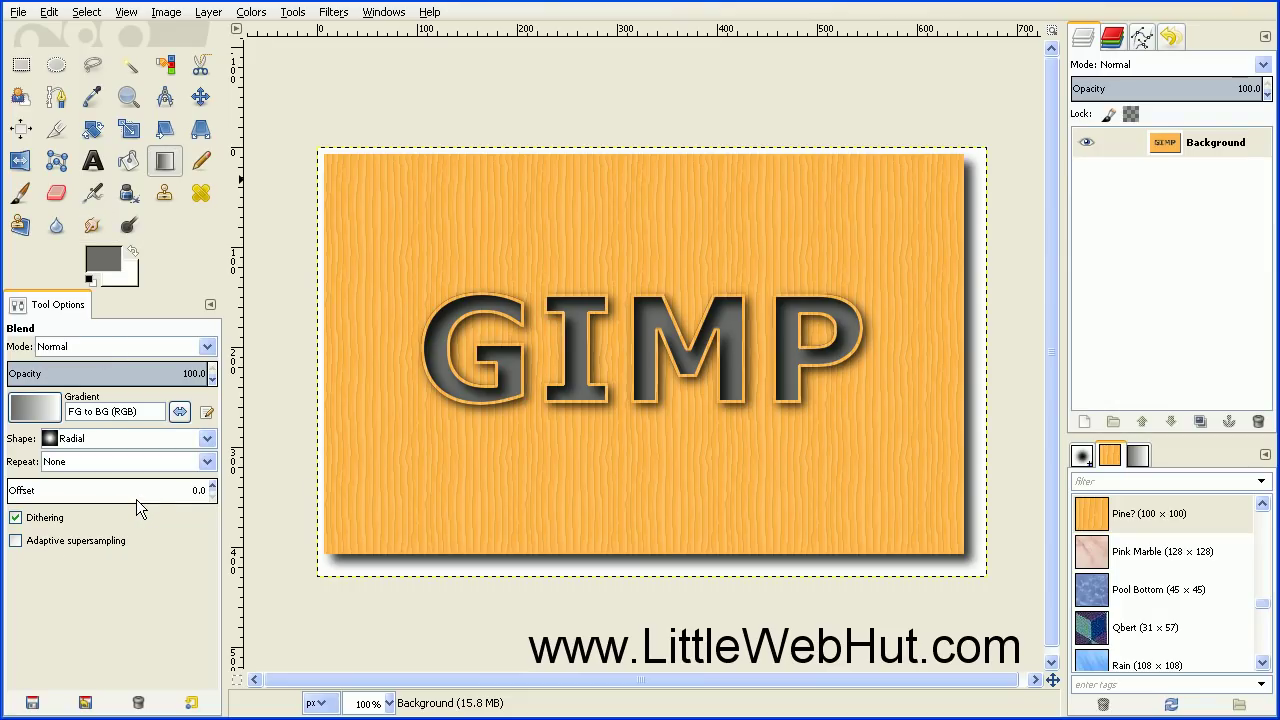
left_click(34, 405)
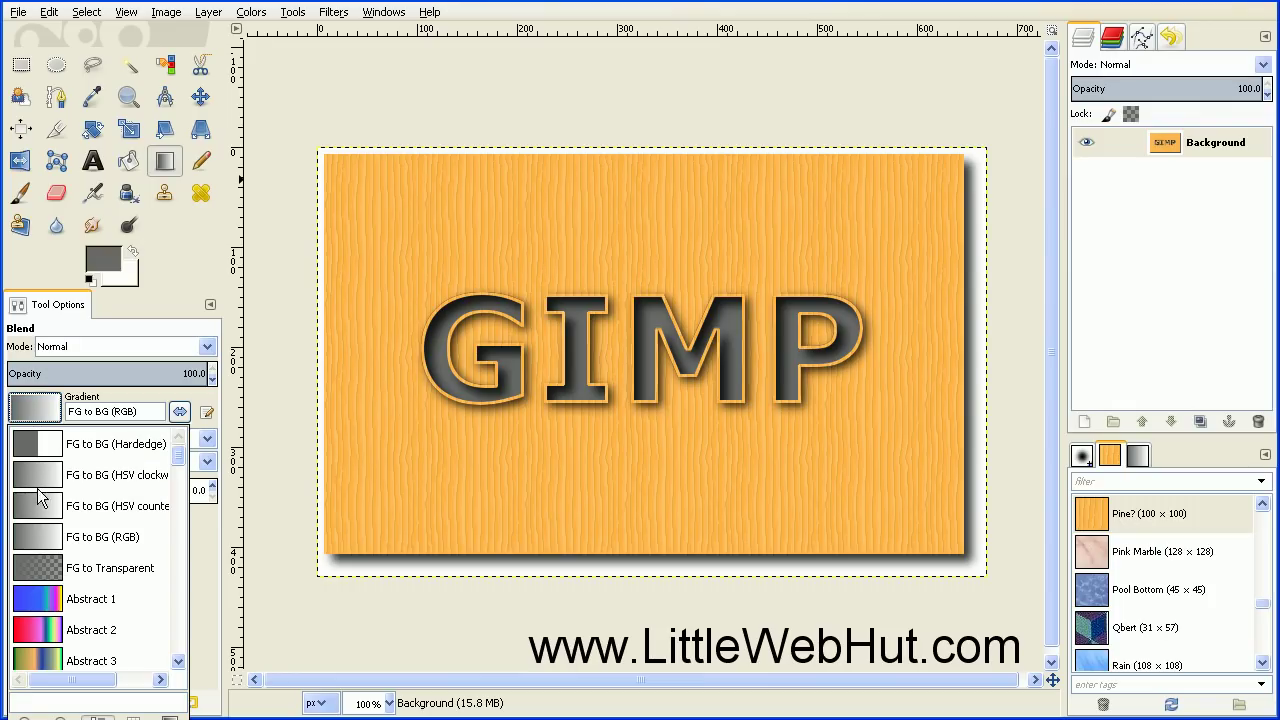
left_click(38, 570)
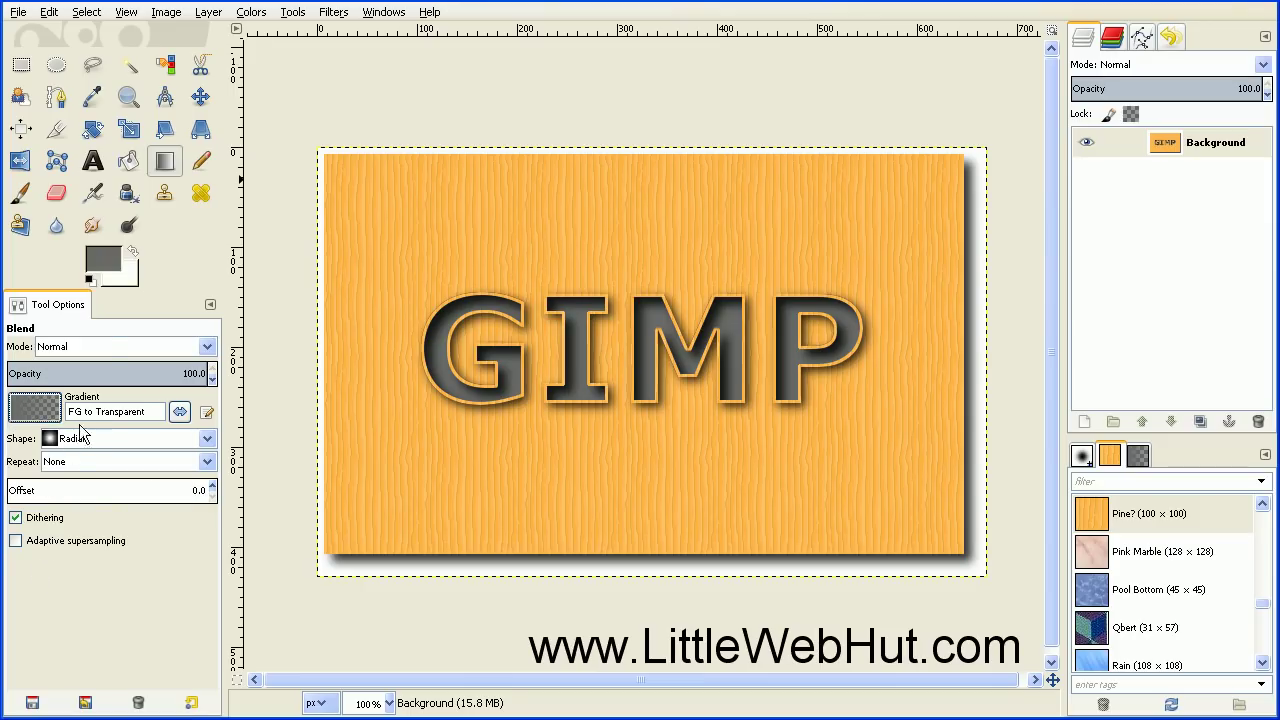
left_click(90, 279)
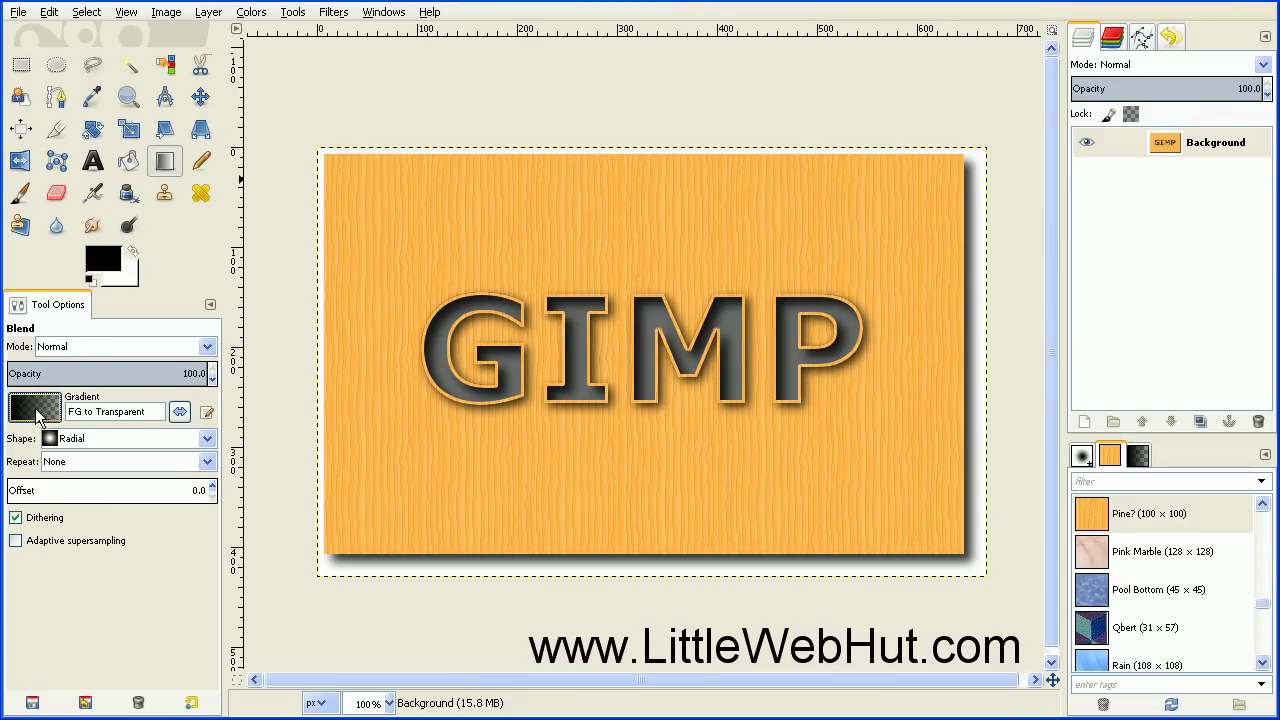
left_click(181, 412)
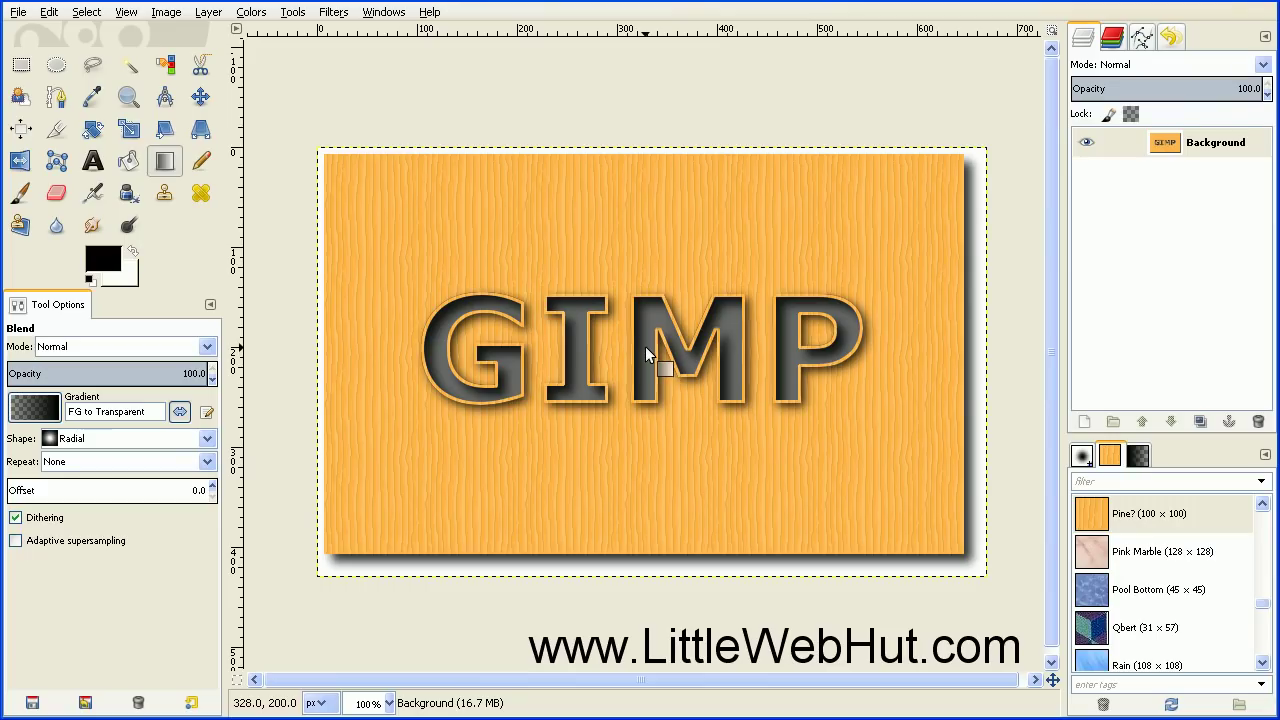
left_click_drag(647, 345, 965, 562)
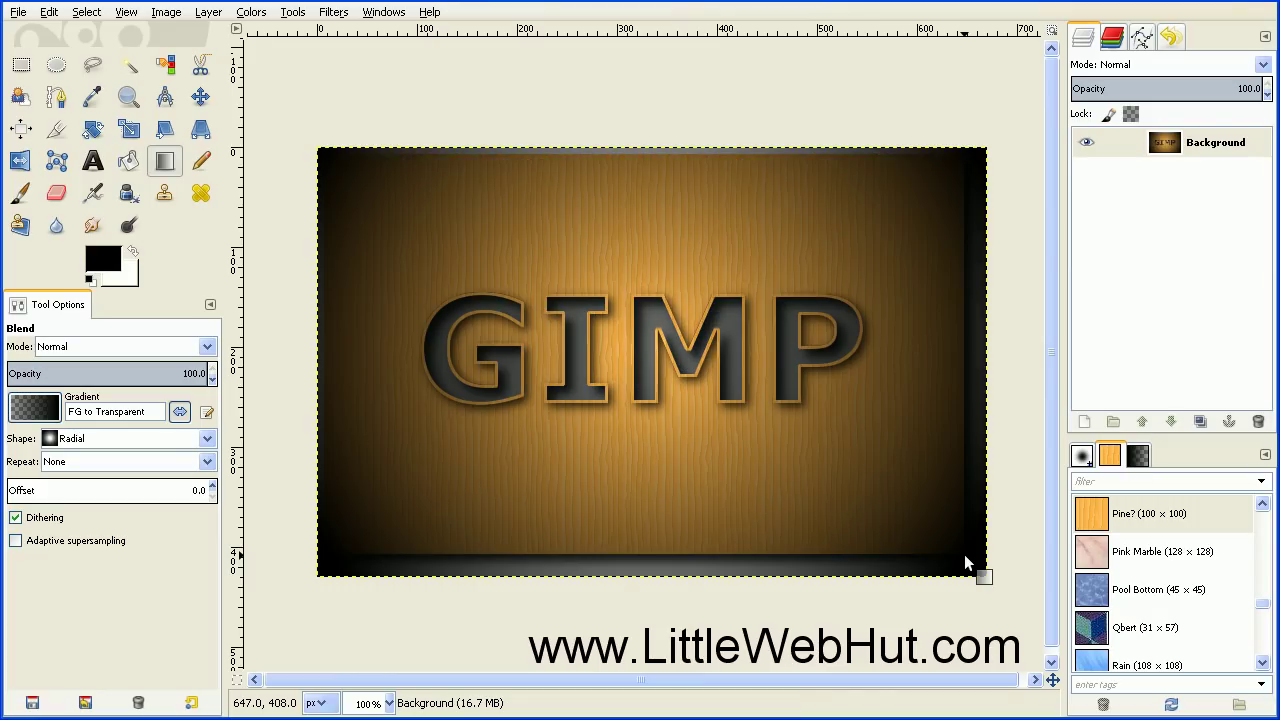
- Apply Lighting Effects with bump mapping enabled, using the image itself as the bump map
left_click(333, 12)
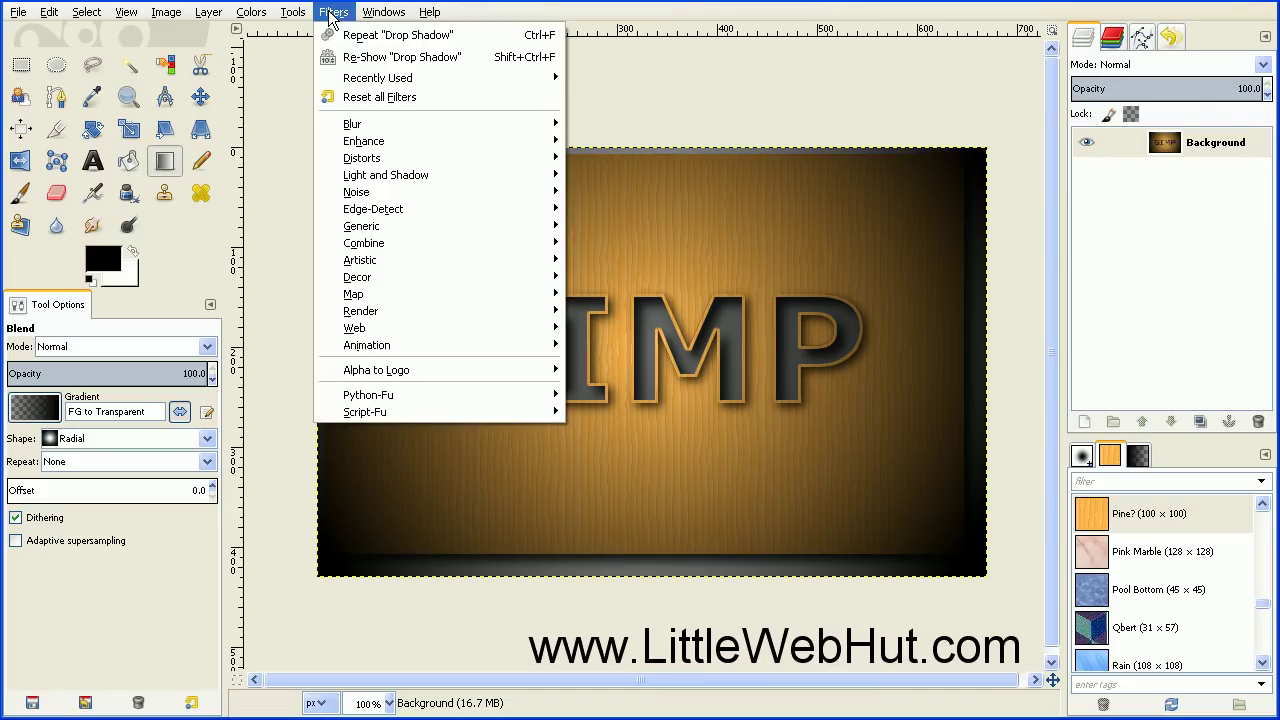
mouse_move(407, 174)
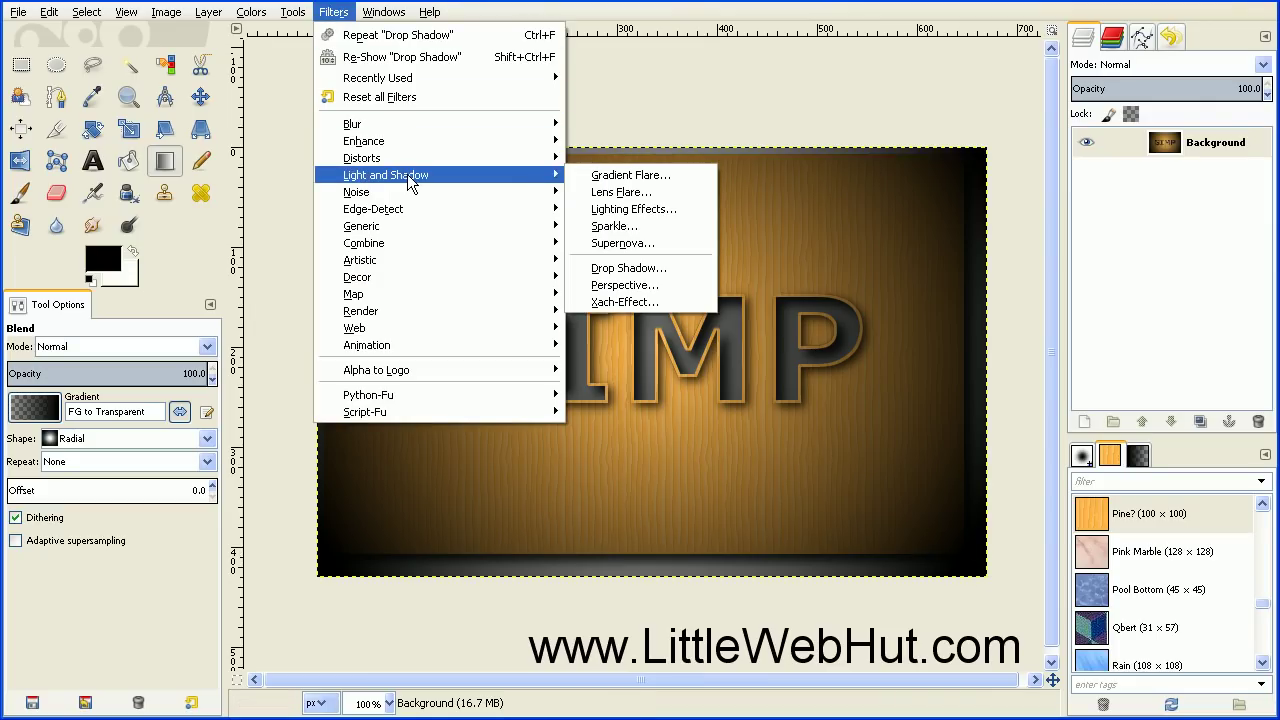
left_click(655, 207)
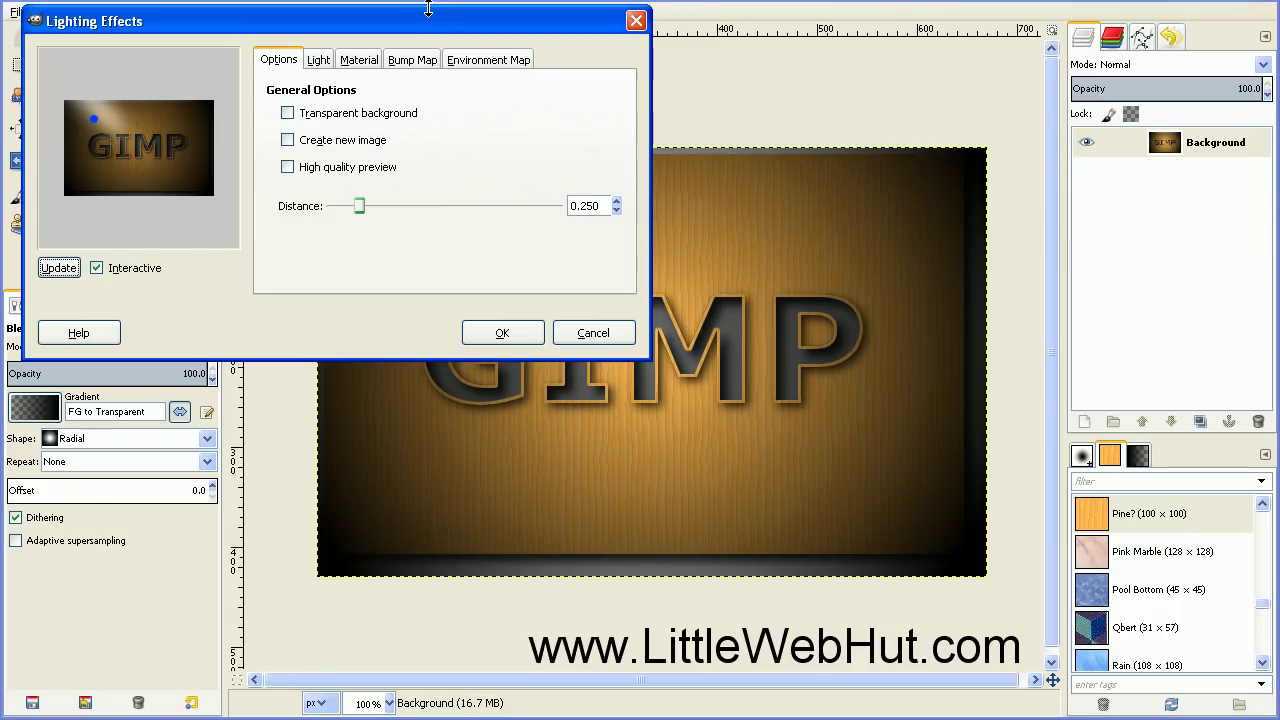
left_click(420, 63)
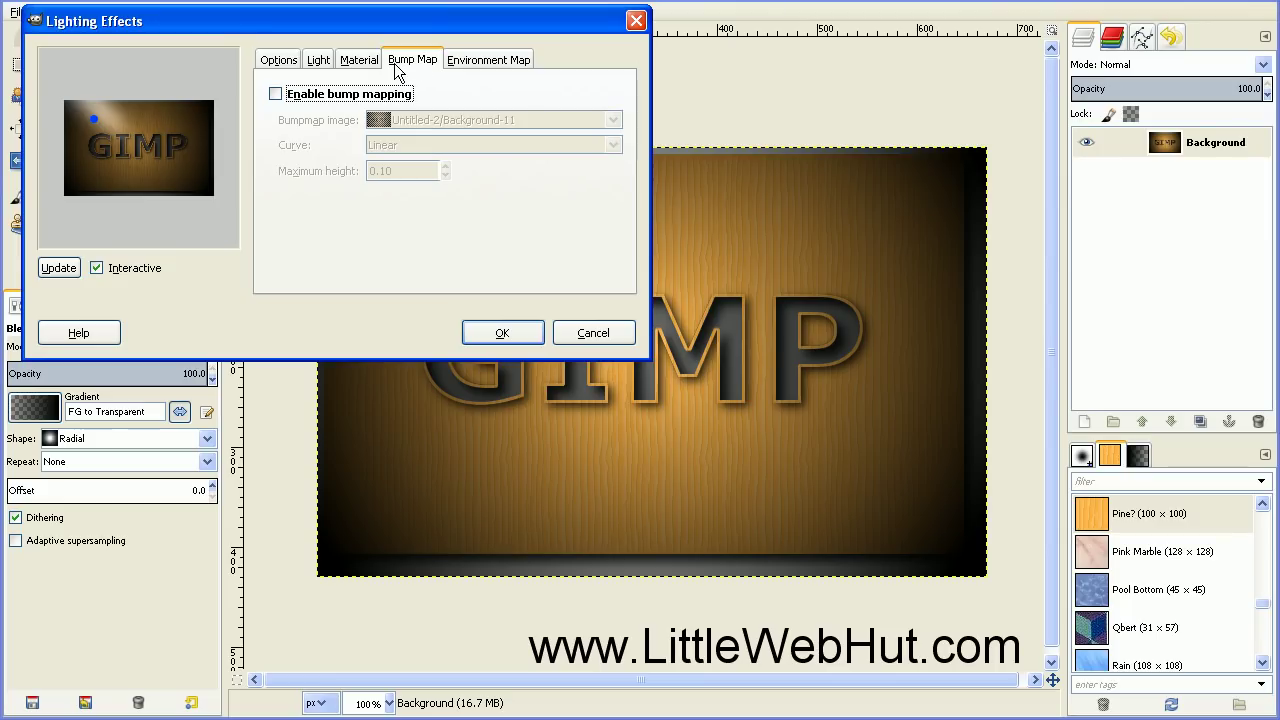
left_click(276, 95)
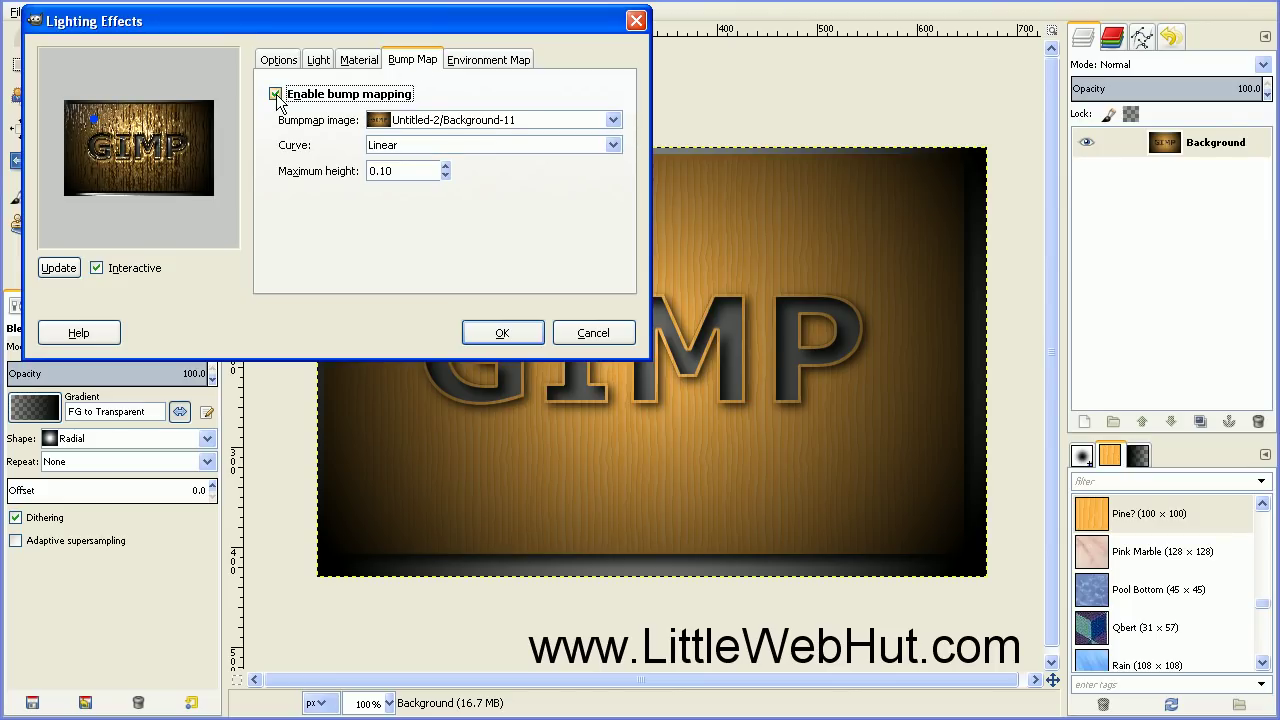
left_click(613, 120)
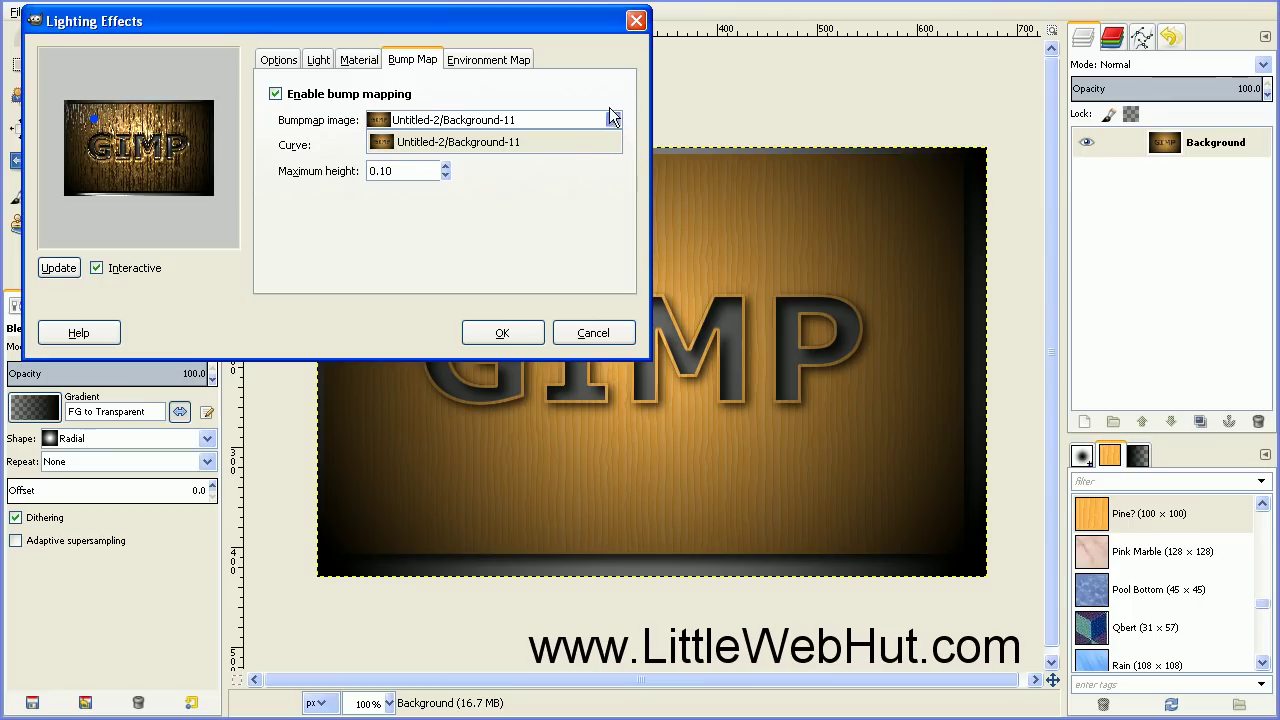
left_click(578, 84)
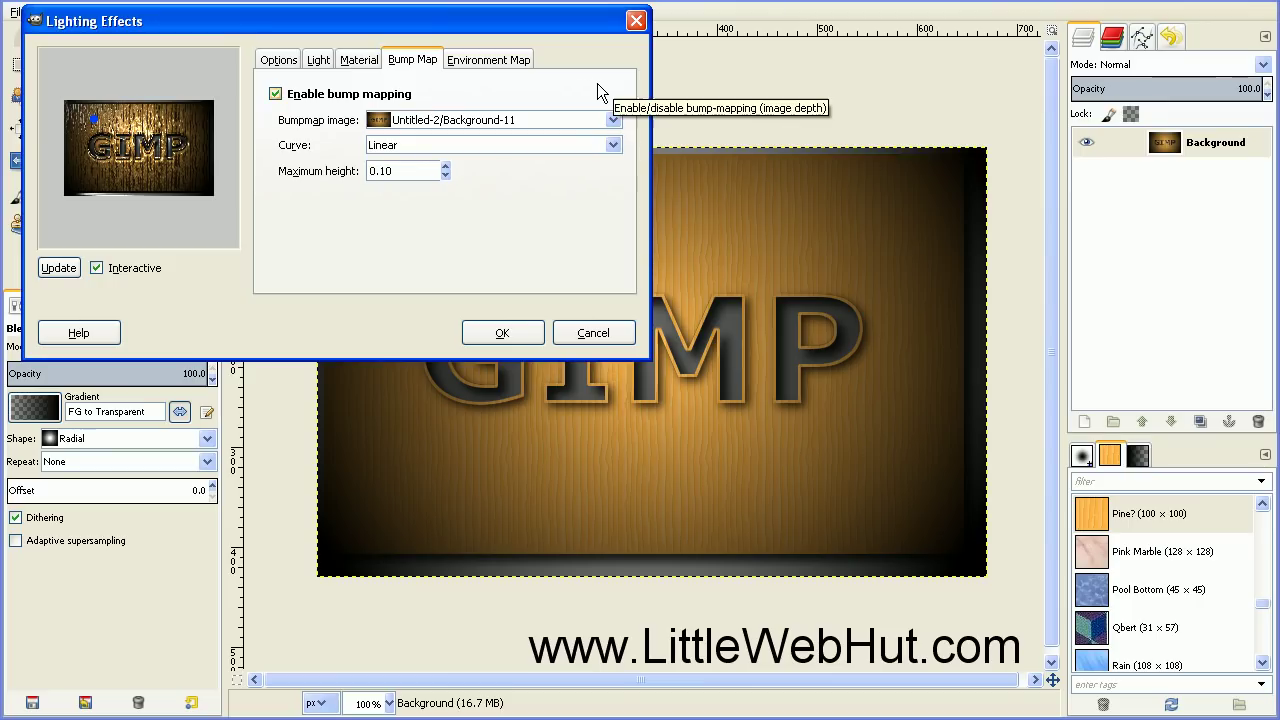
left_click(500, 334)
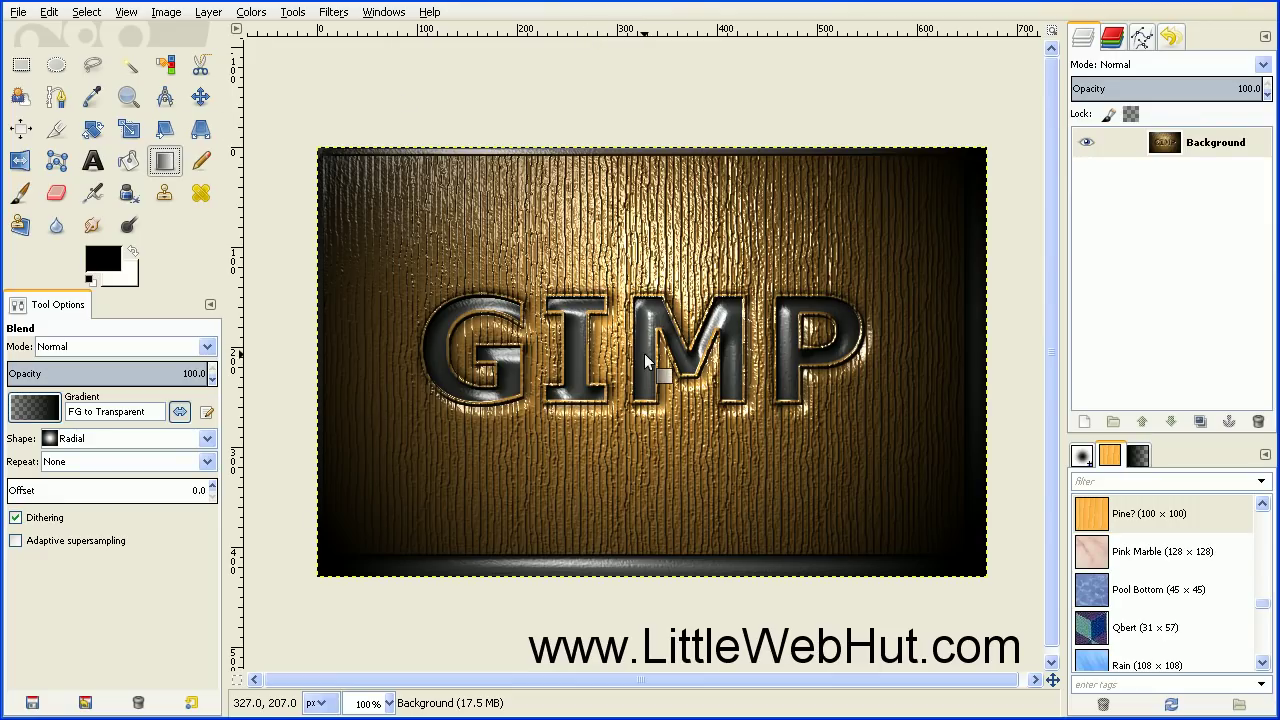
- Crop the image to 647 × 368 pixels, excluding the dark edges
left_click_drag(652, 348, 1077, 670)
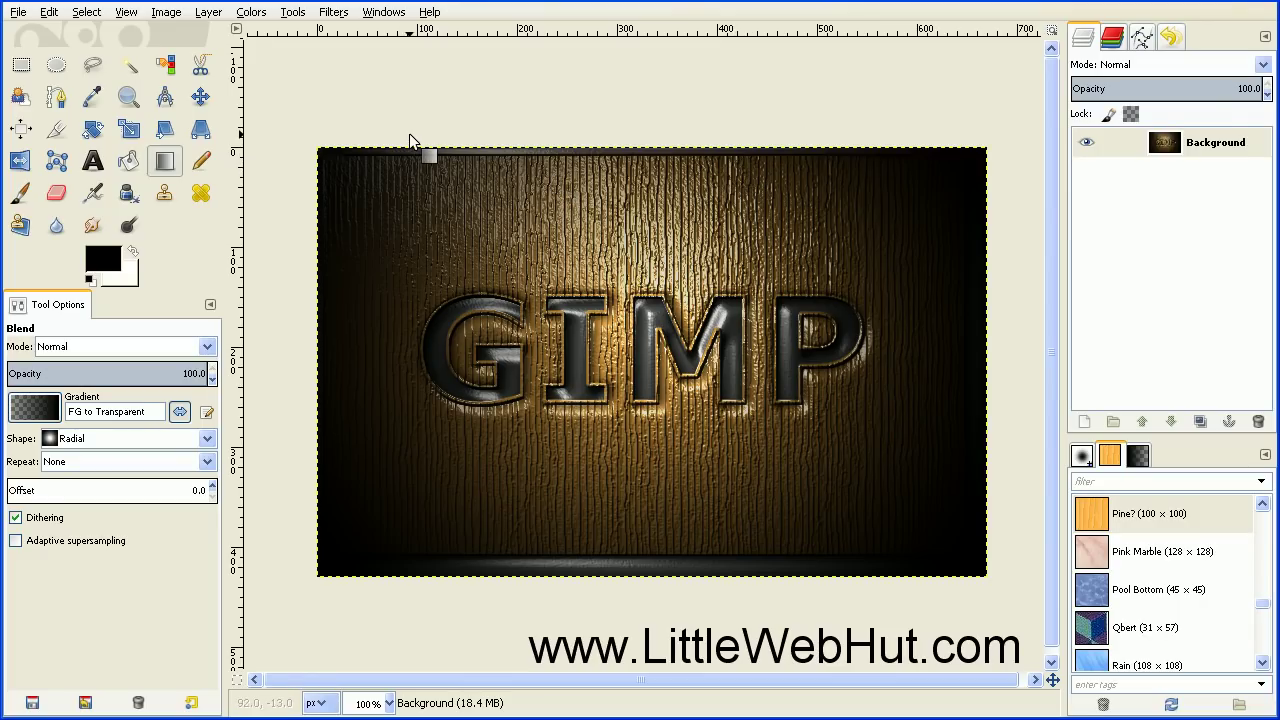
left_click(57, 134)
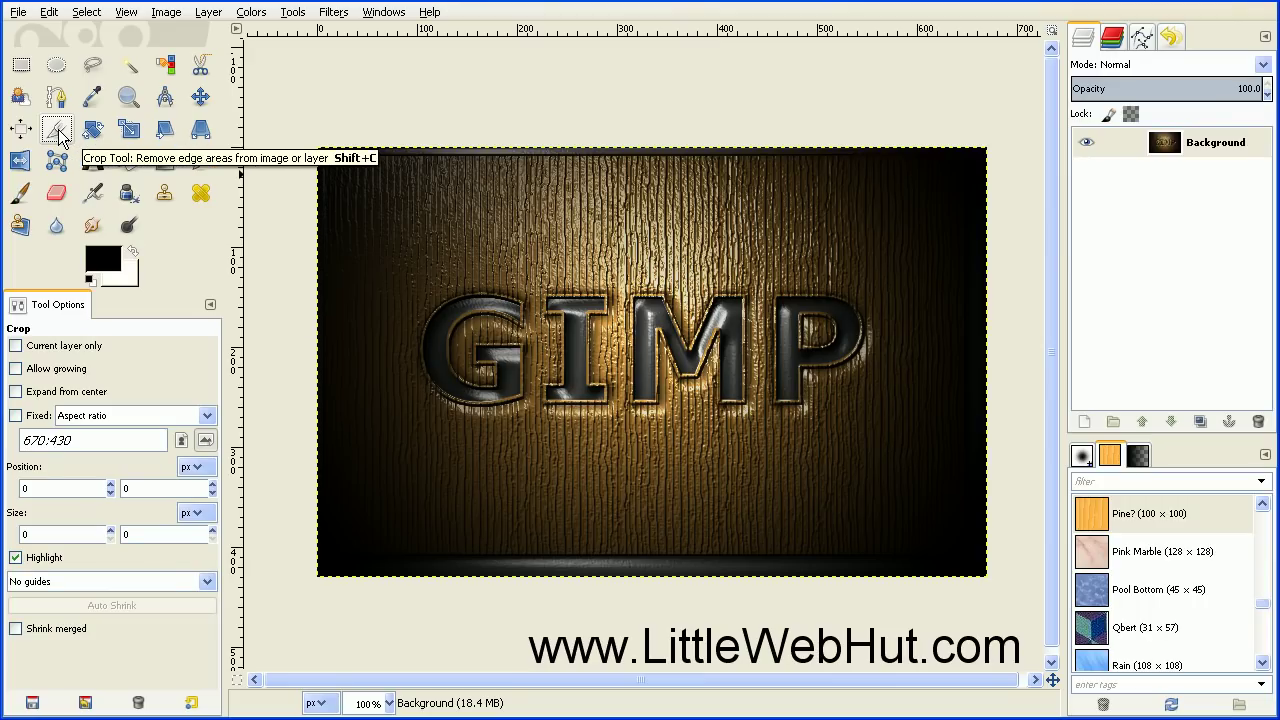
left_click(59, 137)
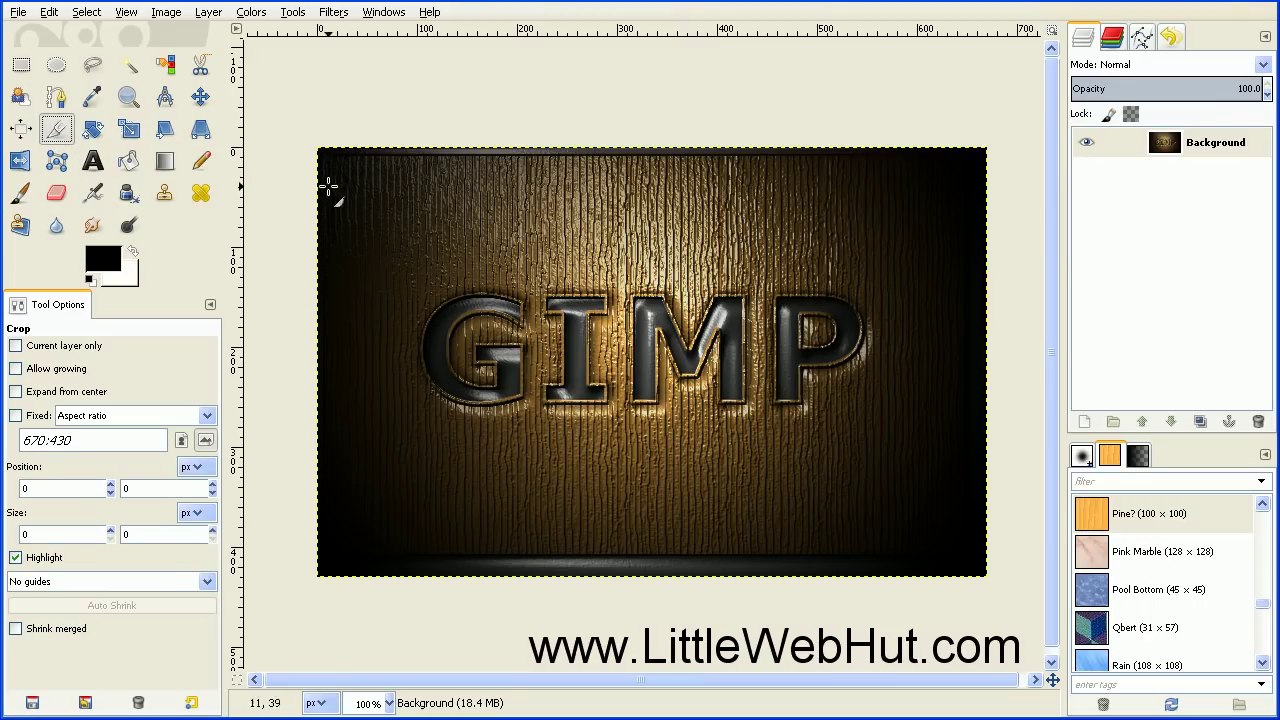
left_click_drag(330, 174, 976, 541)
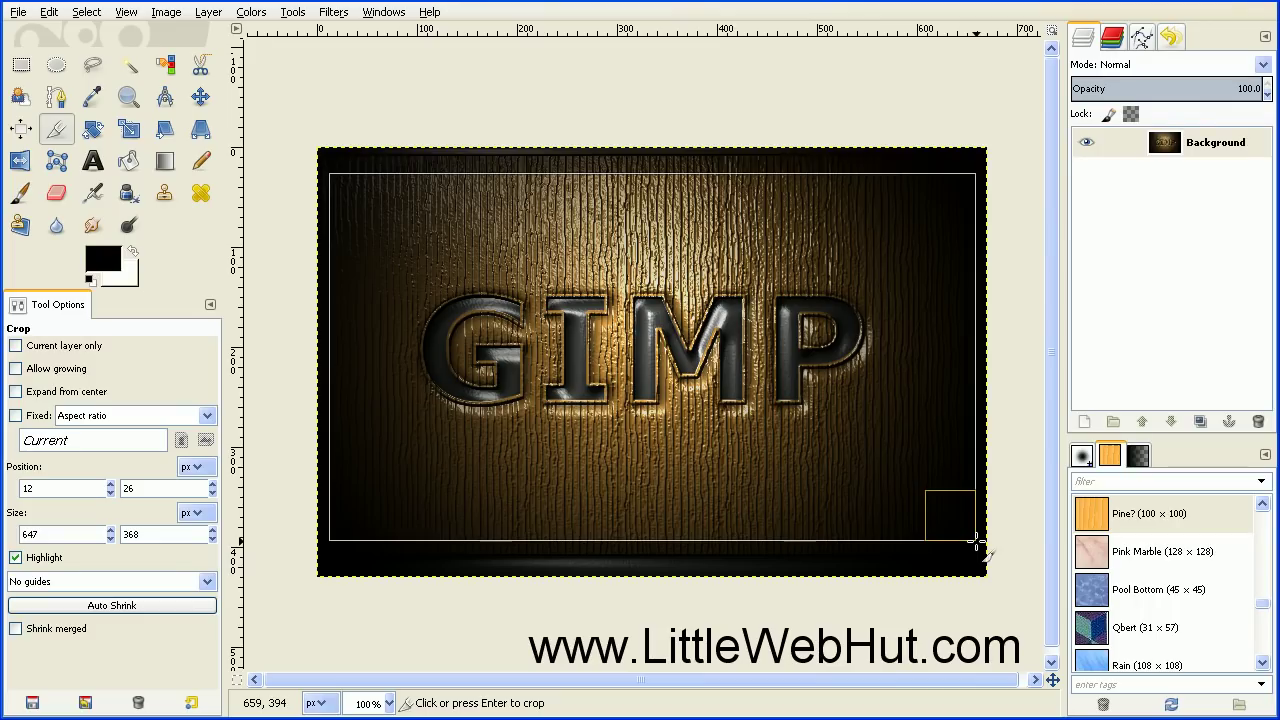
key("Return")
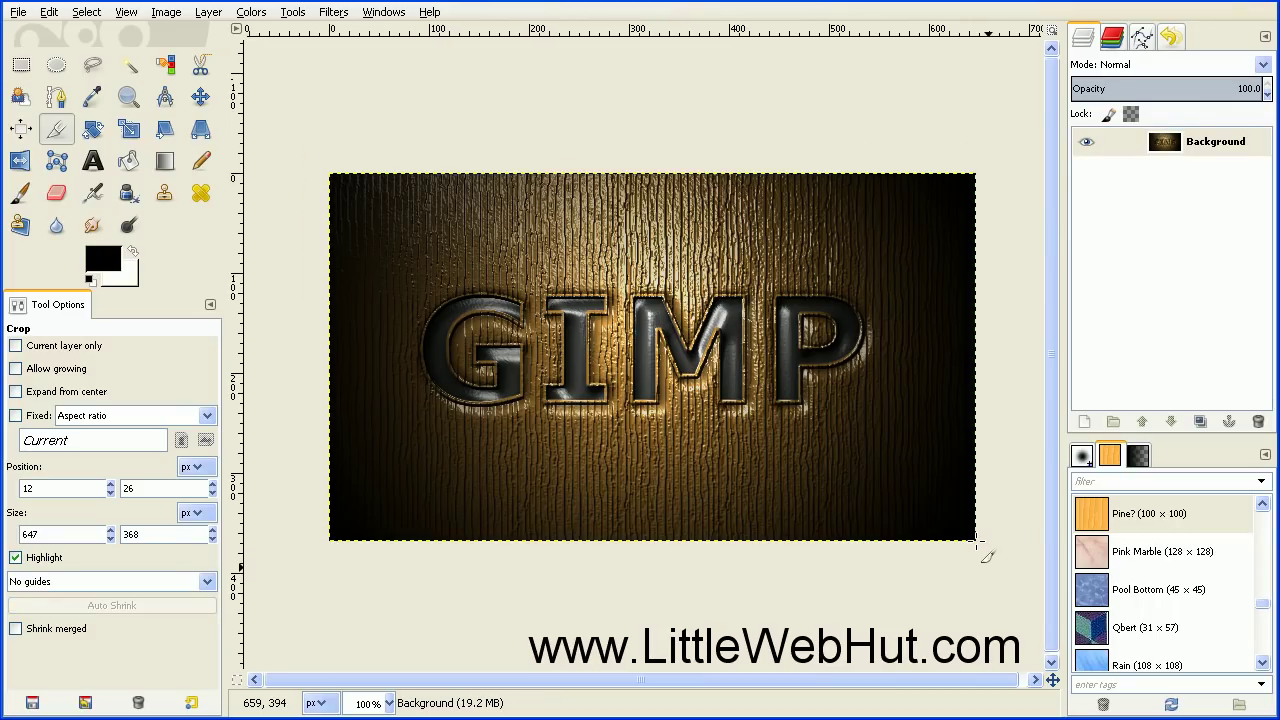
- Fit the whole cropped image in the window
left_click(126, 12)
mouse_move(166, 75)
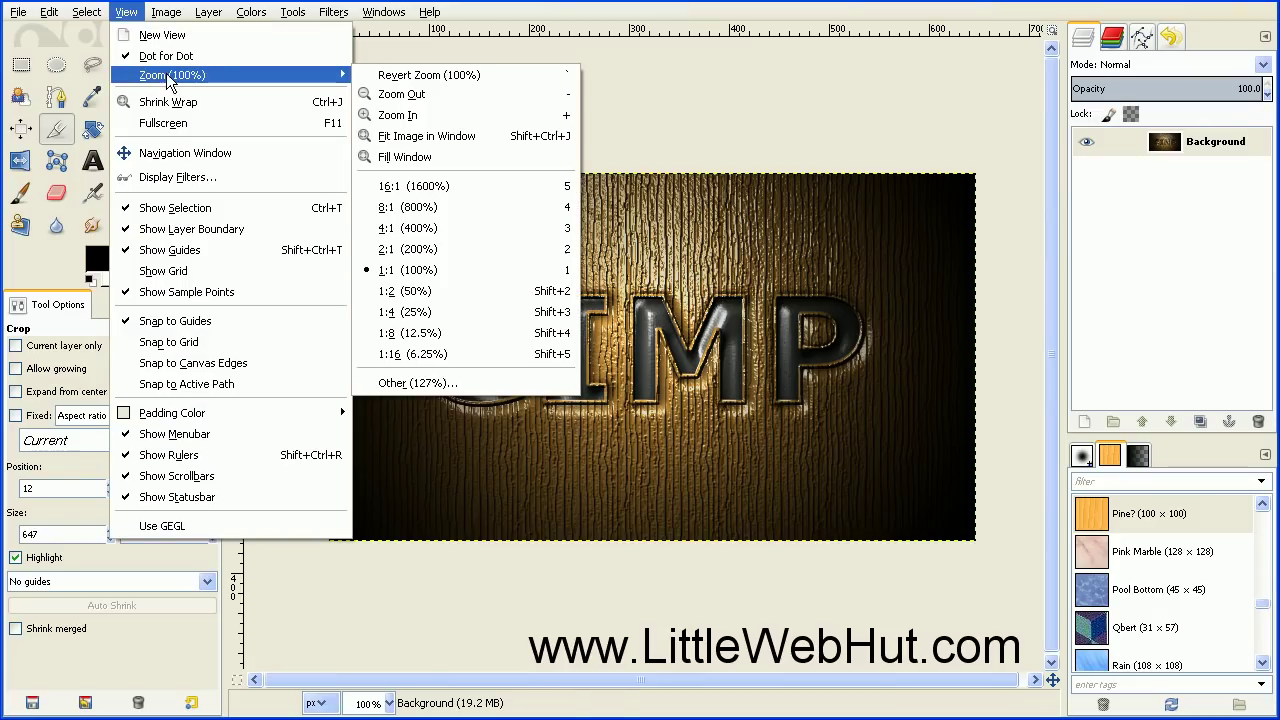
left_click(422, 134)
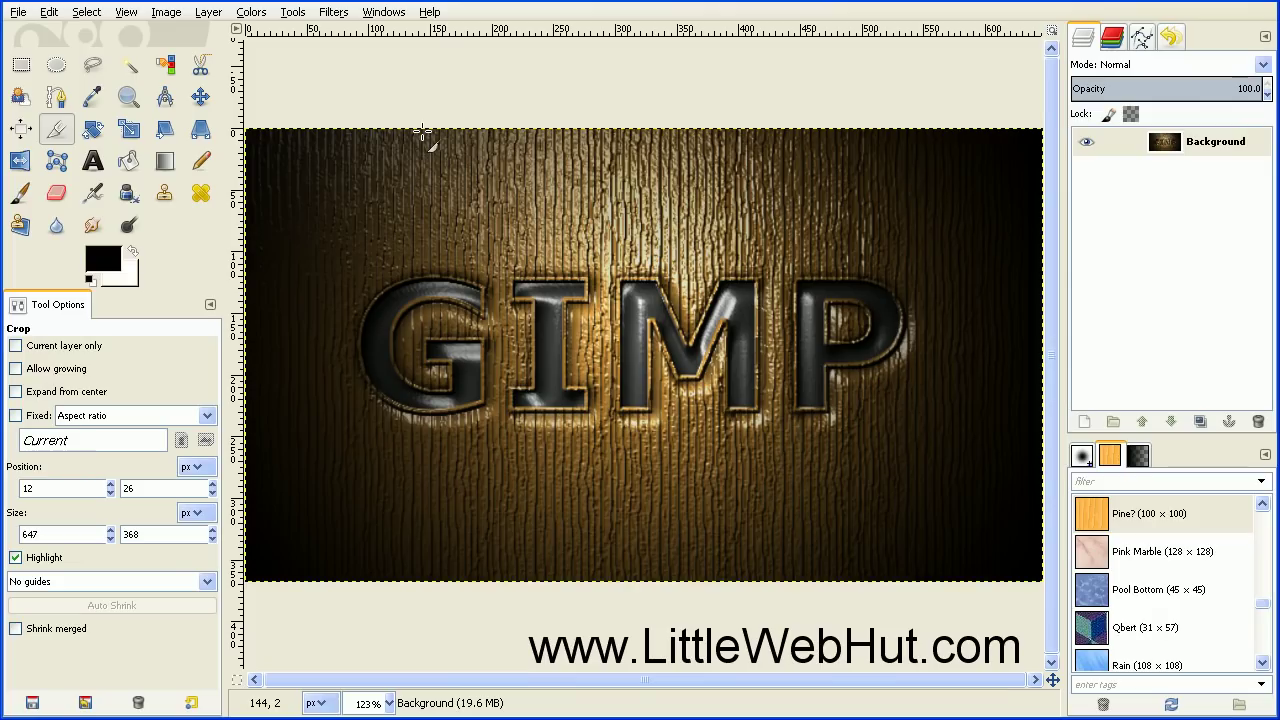